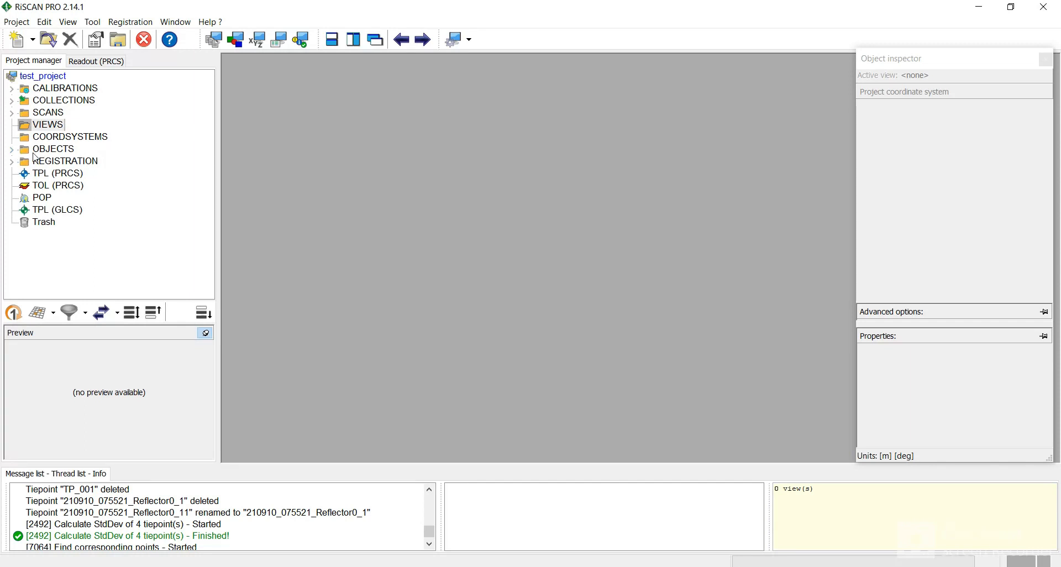
- Open the Combine_data point cloud in a 3D true color view and inspect the pit
{"action": "left_click", "coordinate": [12, 149]}
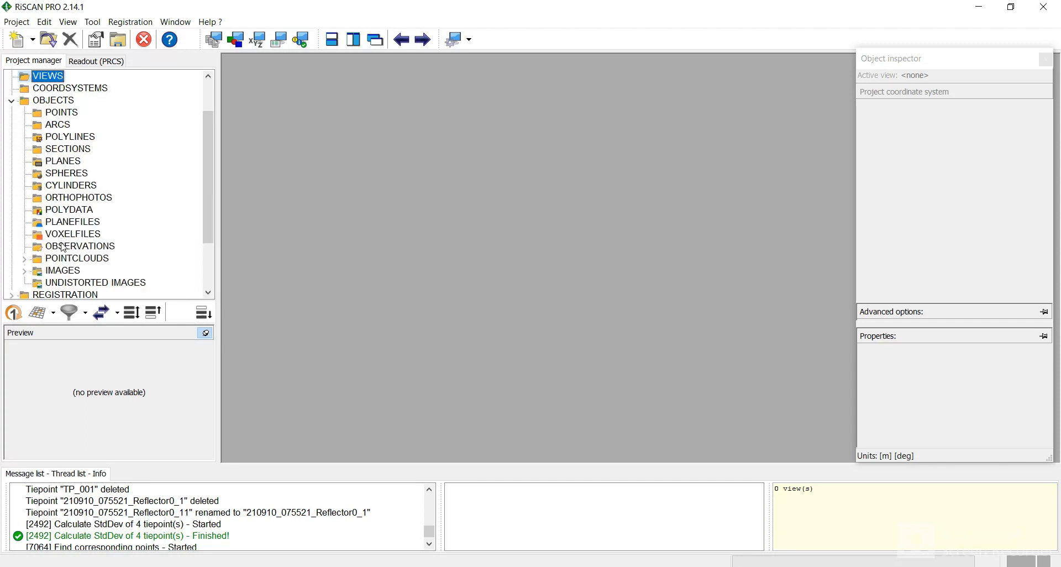
{"action": "left_click", "coordinate": [25, 259]}
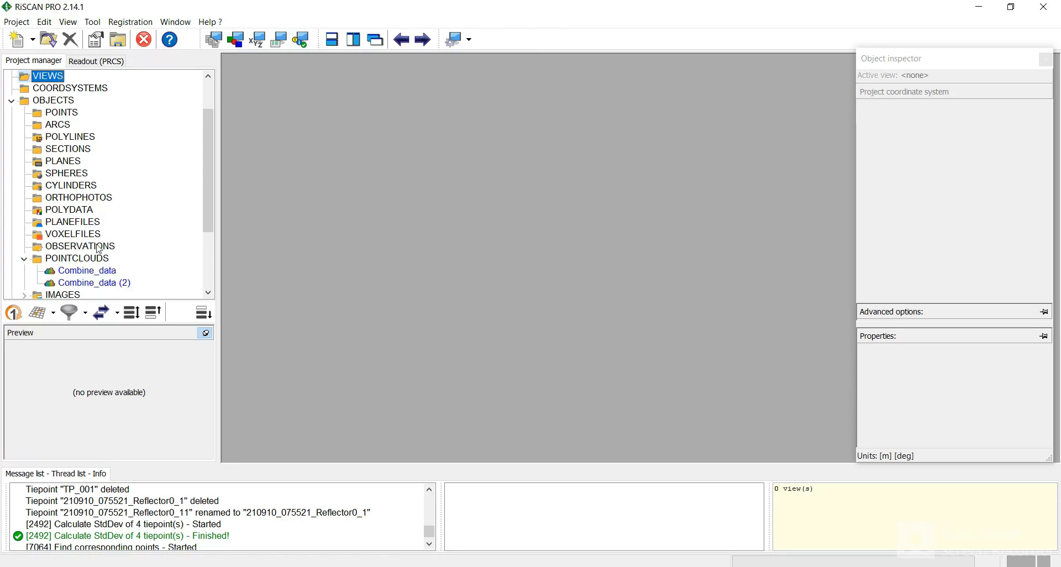
{"action": "scroll", "coordinate": [96, 248], "scroll_direction": "down", "scroll_amount": 1}
{"action": "left_click", "coordinate": [77, 236]}
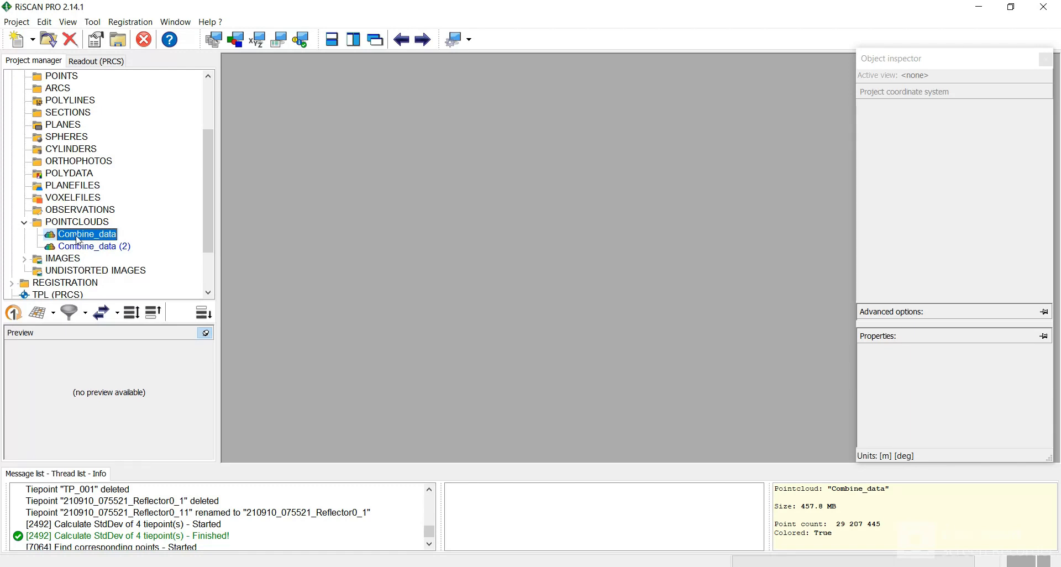
{"action": "left_click_drag", "start_coordinate": [493, 321], "coordinate": [493, 321]}
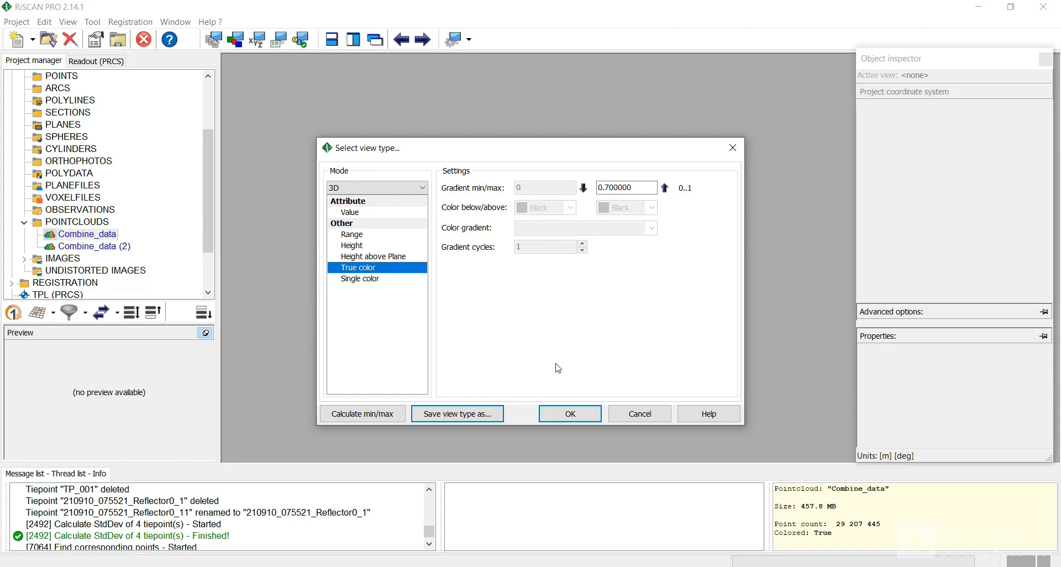
{"action": "left_click", "coordinate": [577, 412]}
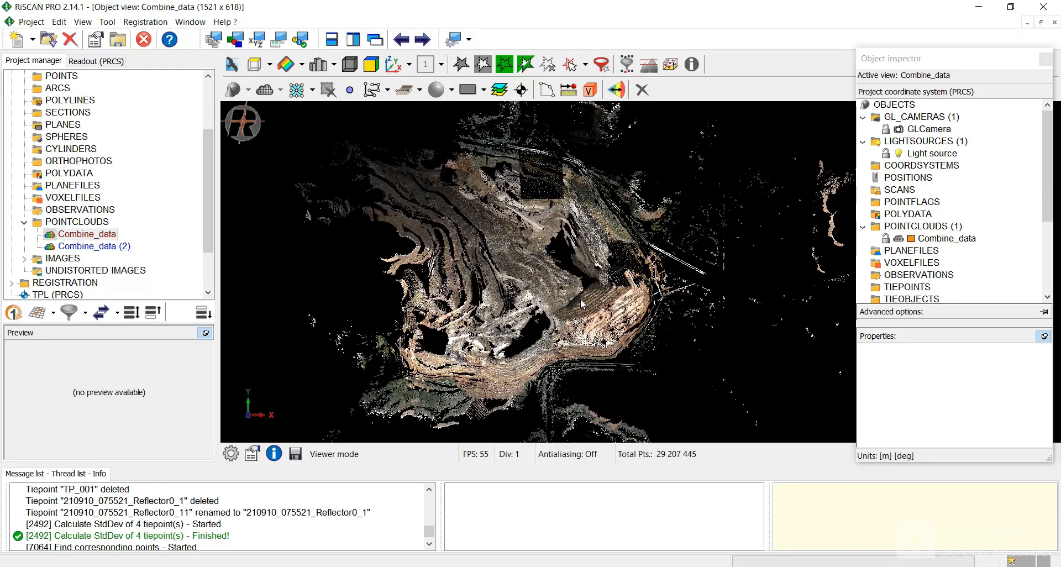
{"action": "scroll", "coordinate": [580, 299], "scroll_direction": "up", "scroll_amount": 5}
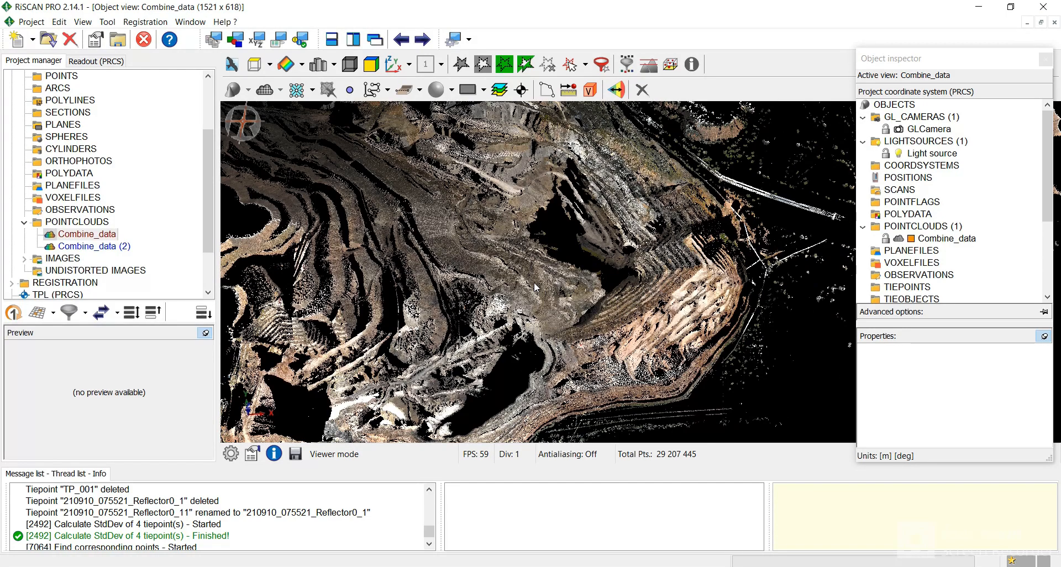
{"action": "left_click_drag", "start_coordinate": [573, 249], "coordinate": [663, 332]}
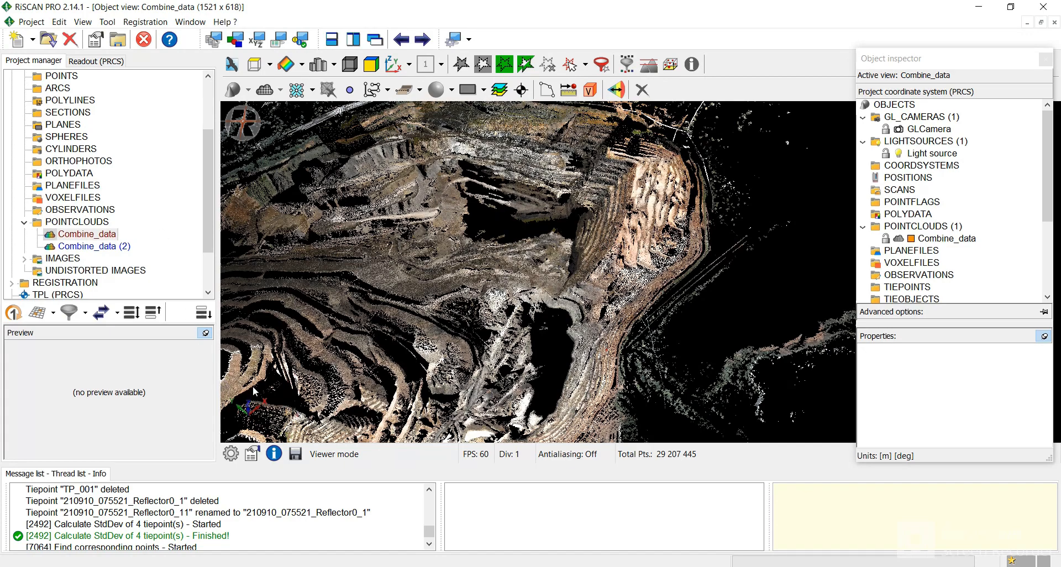
- Switch to the test_project.RiSCAN folder and open boundary coordinates.csv in a maximized Excel window
{"action": "left_click", "coordinate": [381, 566]}
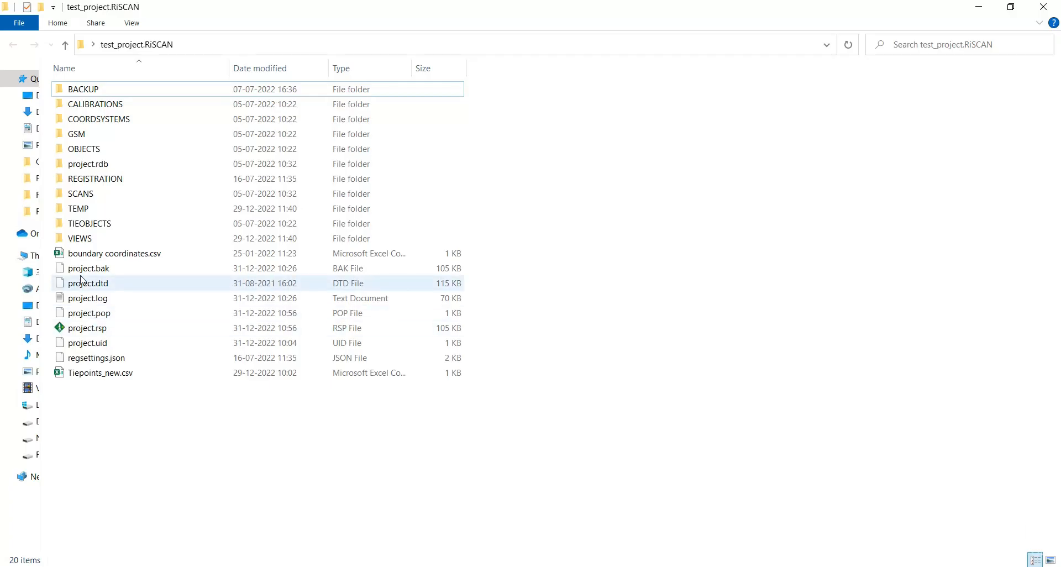
{"action": "left_click", "coordinate": [92, 257]}
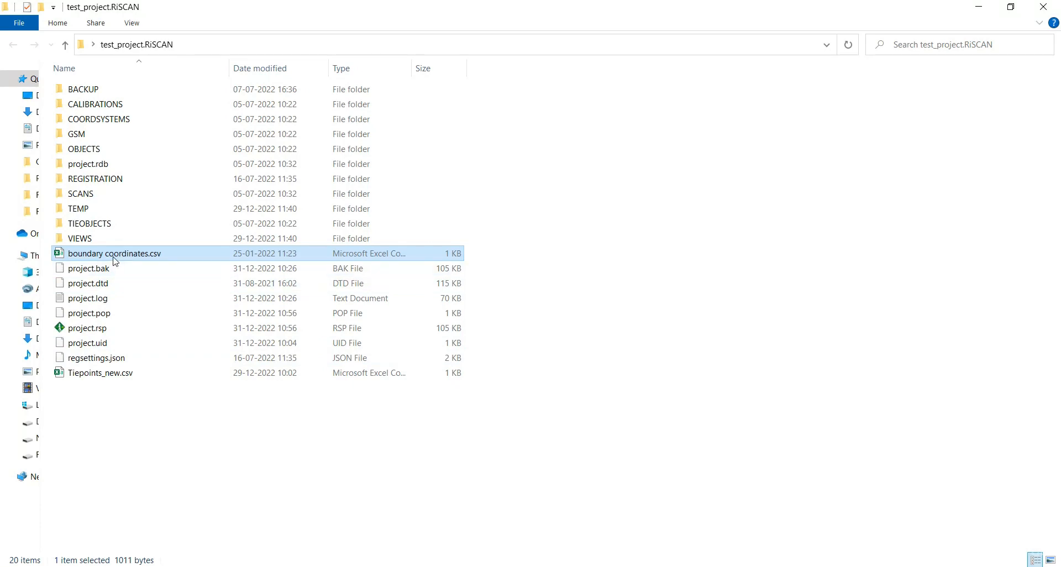
{"action": "double_click", "coordinate": [113, 259]}
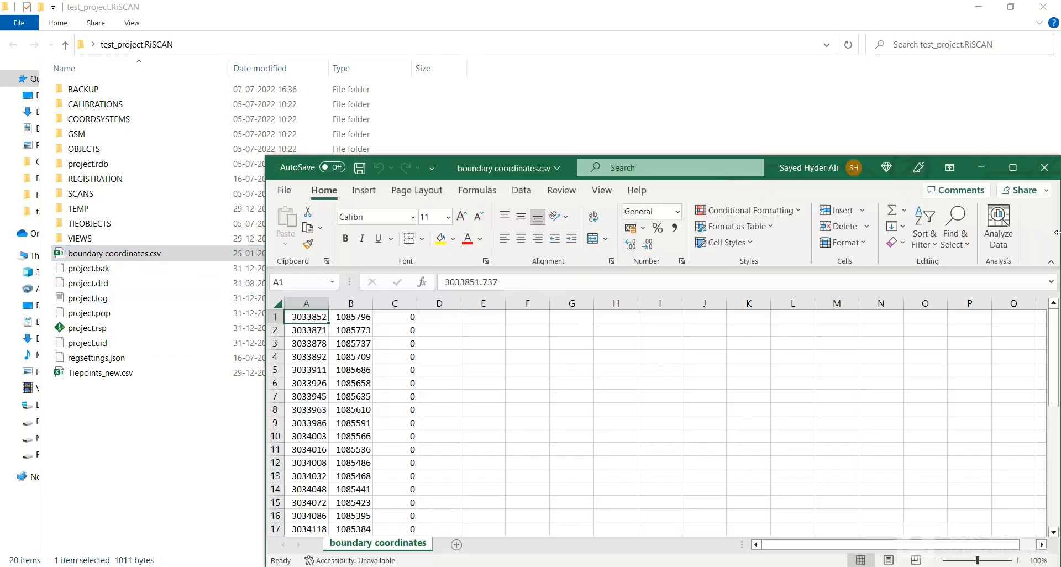
{"action": "left_click", "coordinate": [1012, 167]}
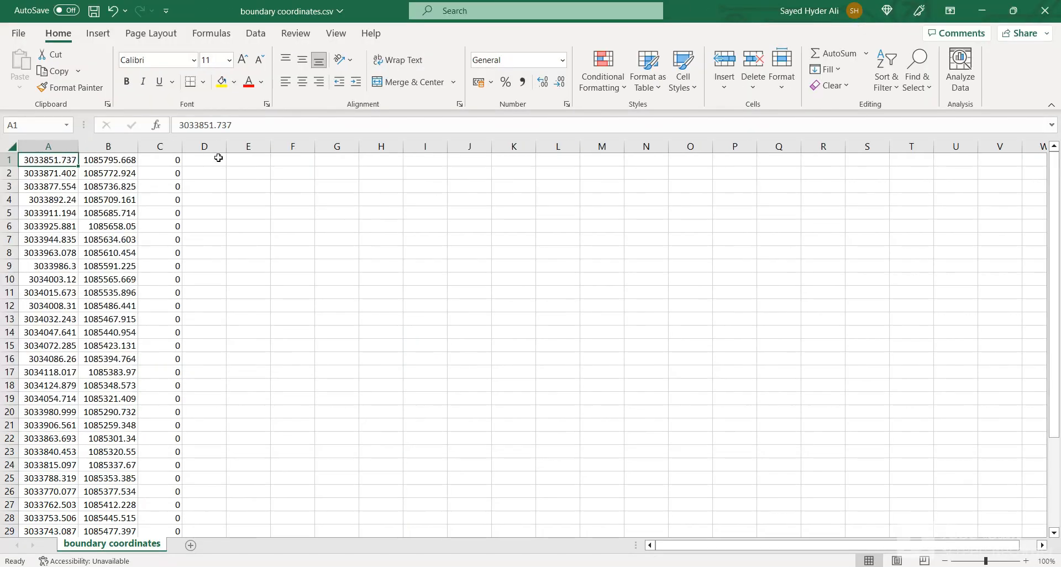
- Examine the boundary coordinates in columns A, B and C of the sheet
{"action": "scroll", "coordinate": [44, 169], "scroll_direction": "down", "scroll_amount": 1}
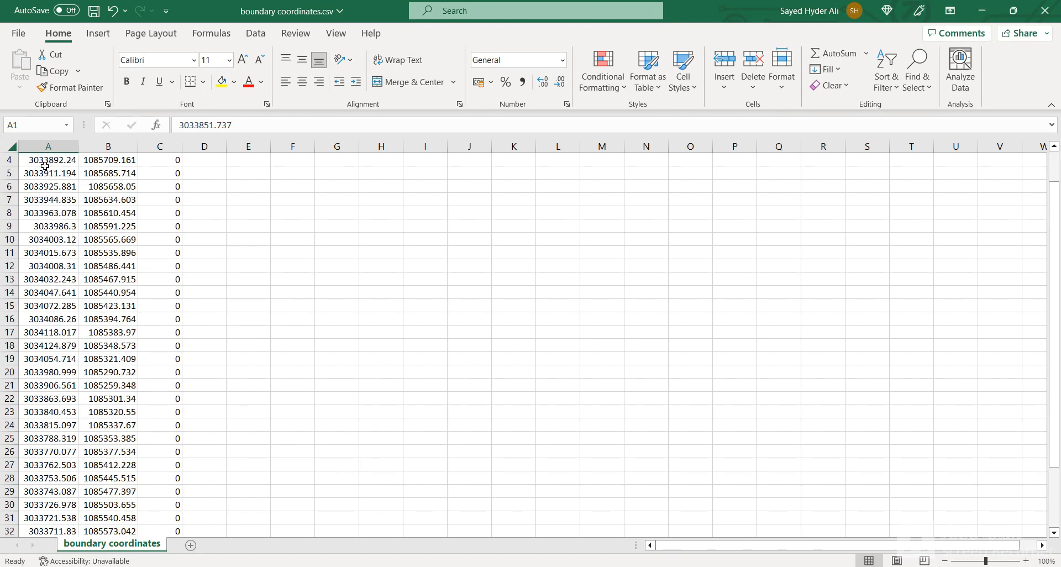
{"action": "scroll", "coordinate": [44, 169], "scroll_direction": "up", "scroll_amount": 1}
{"action": "left_click", "coordinate": [49, 146]}
{"action": "left_click", "coordinate": [108, 146]}
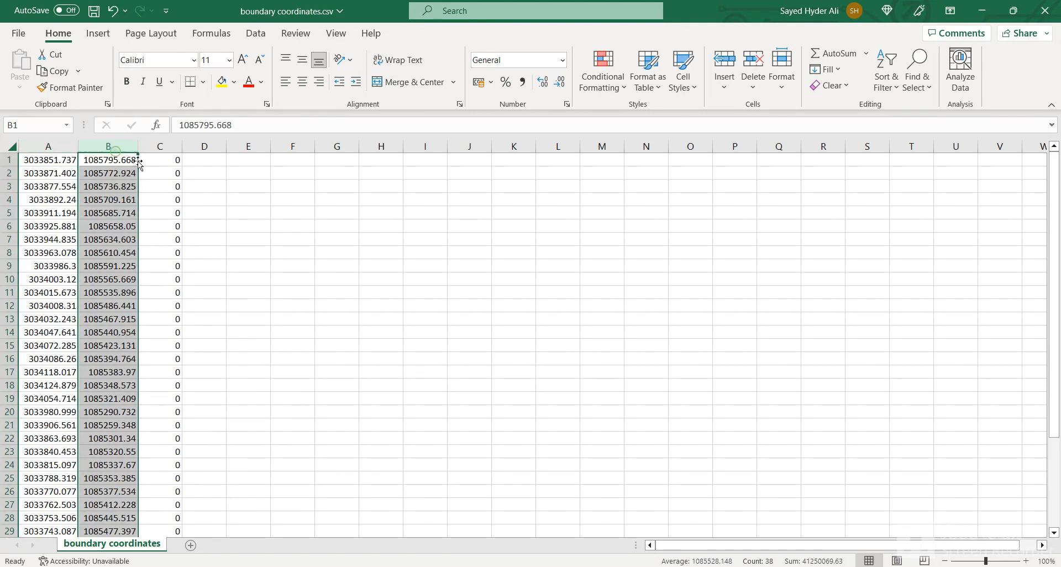
{"action": "left_click", "coordinate": [162, 155]}
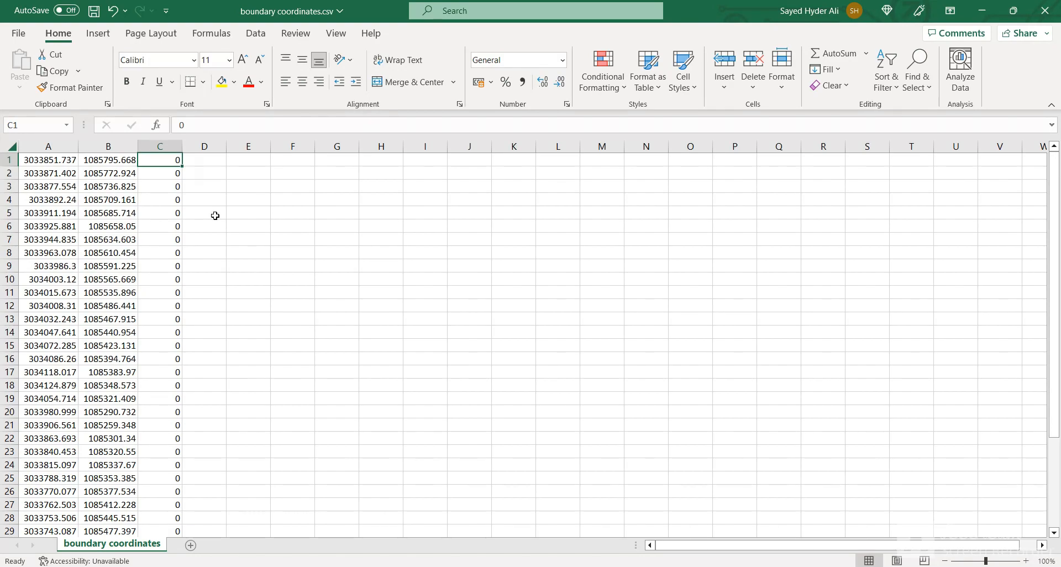
- Return to RiSCAN PRO and close the Combine_data object view
{"action": "key", "text": "alt+Tab"}
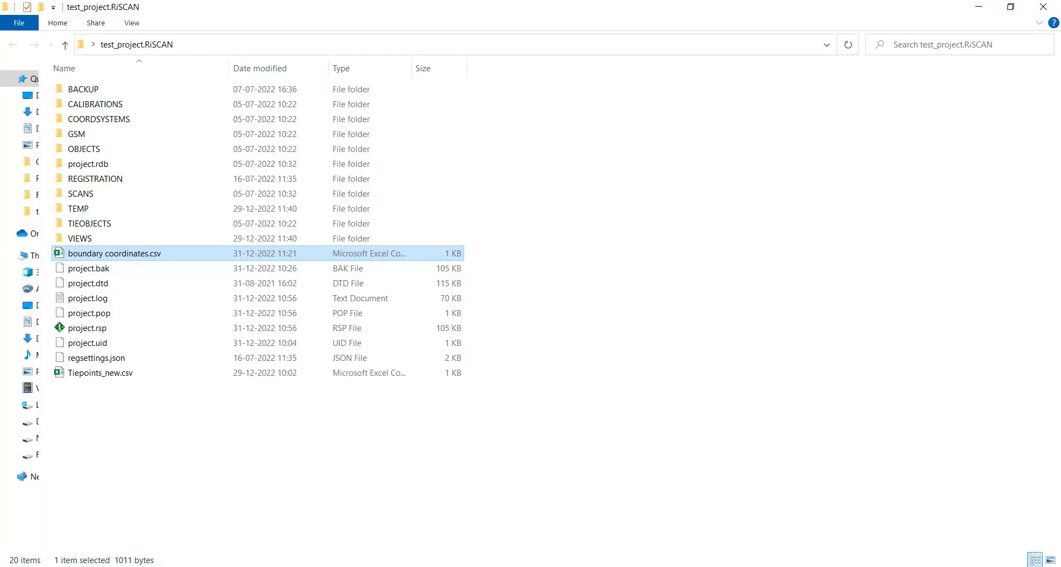
{"action": "key", "text": "alt+Tab"}
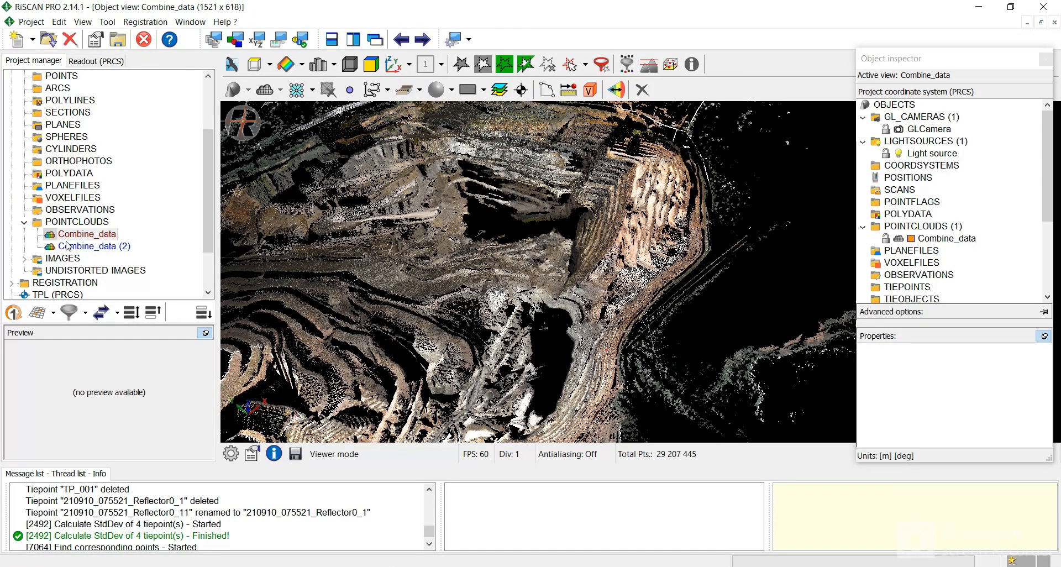
{"action": "left_click", "coordinate": [1054, 21]}
{"action": "left_click", "coordinate": [570, 309]}
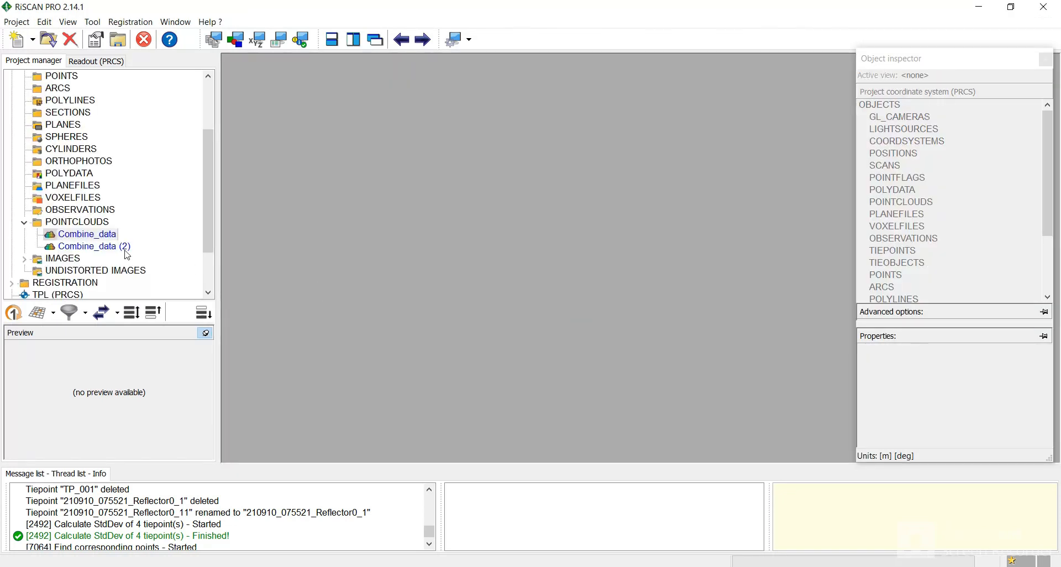
- Start a data import into the POLYDATA folder and load boundary coordinates.csv as an ASCII file
{"action": "scroll", "coordinate": [127, 256], "scroll_direction": "up", "scroll_amount": 2}
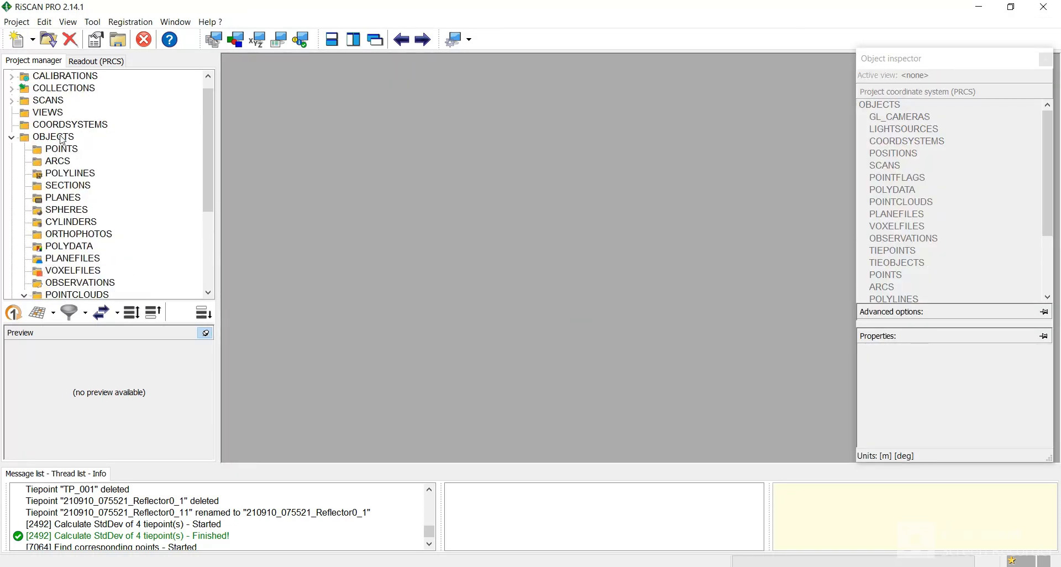
{"action": "scroll", "coordinate": [63, 141], "scroll_direction": "down", "scroll_amount": 1}
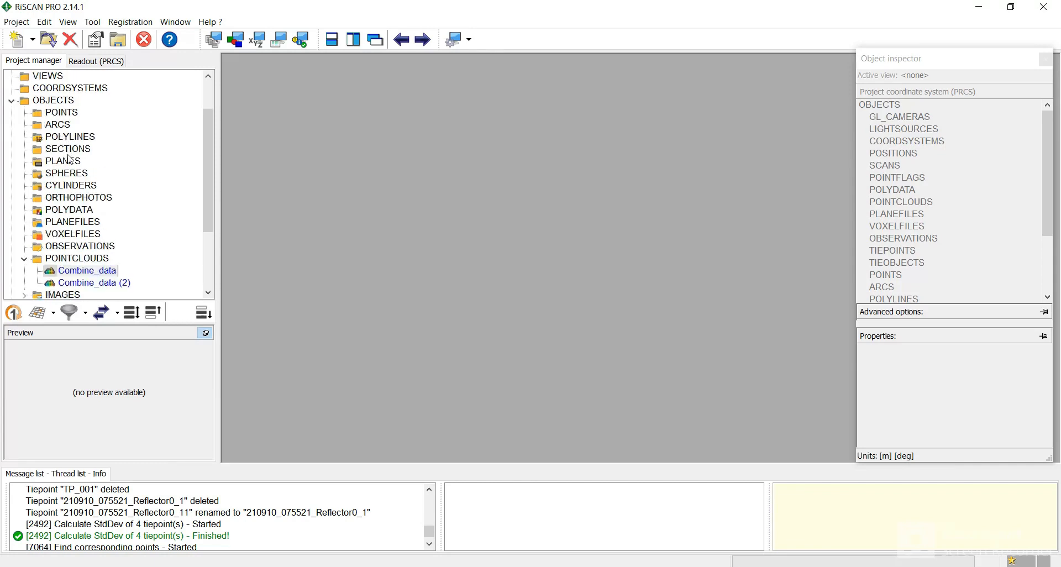
{"action": "right_click", "coordinate": [67, 211]}
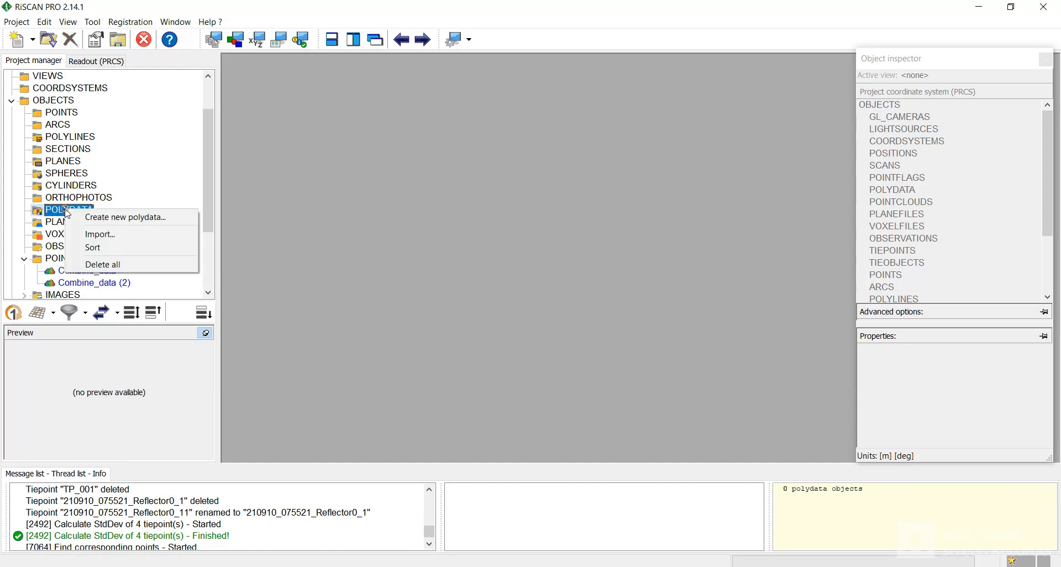
{"action": "left_click", "coordinate": [133, 241]}
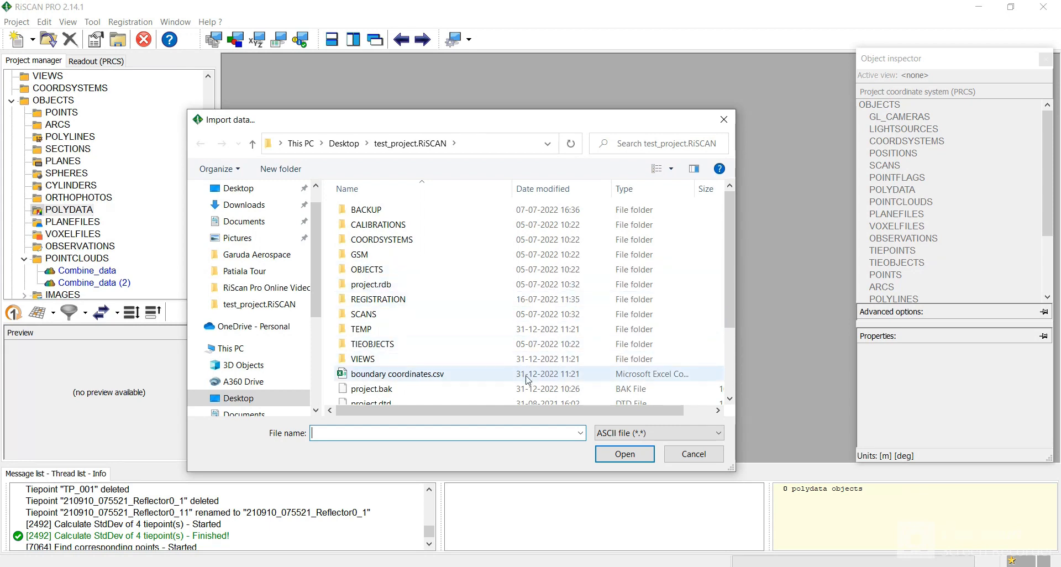
{"action": "left_click", "coordinate": [694, 441]}
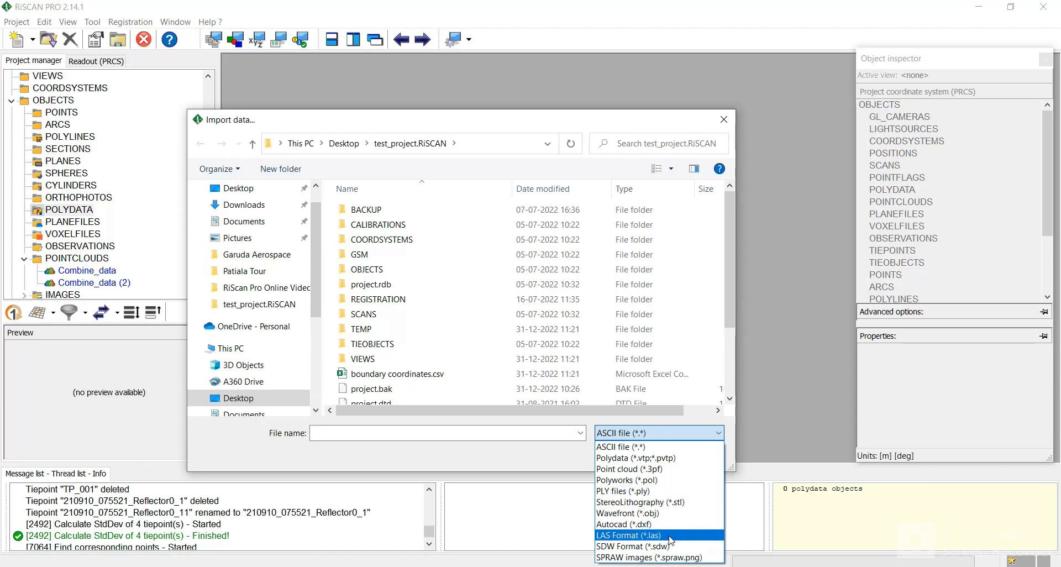
{"action": "left_click", "coordinate": [685, 446]}
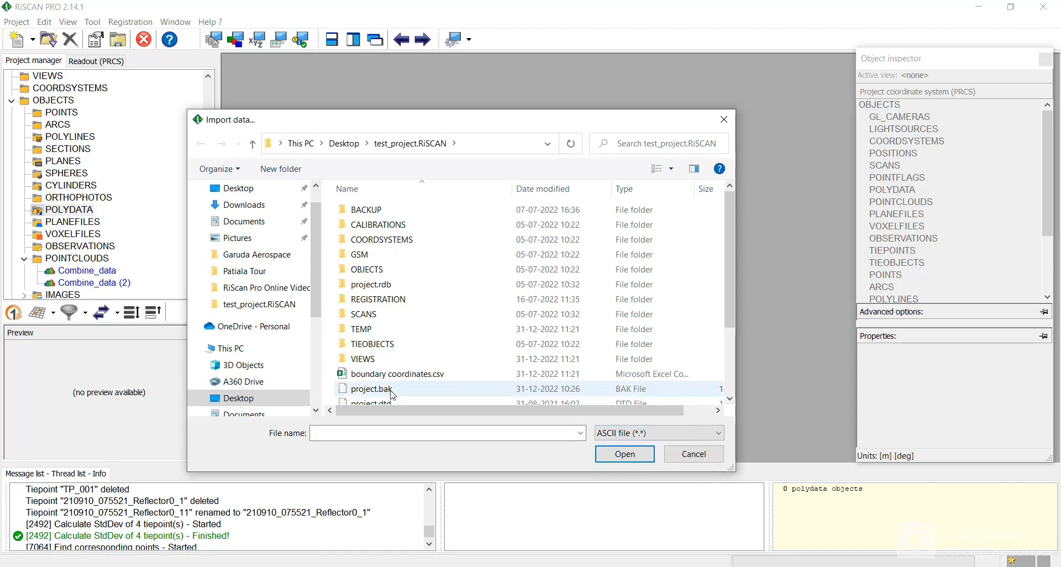
{"action": "left_click", "coordinate": [380, 374]}
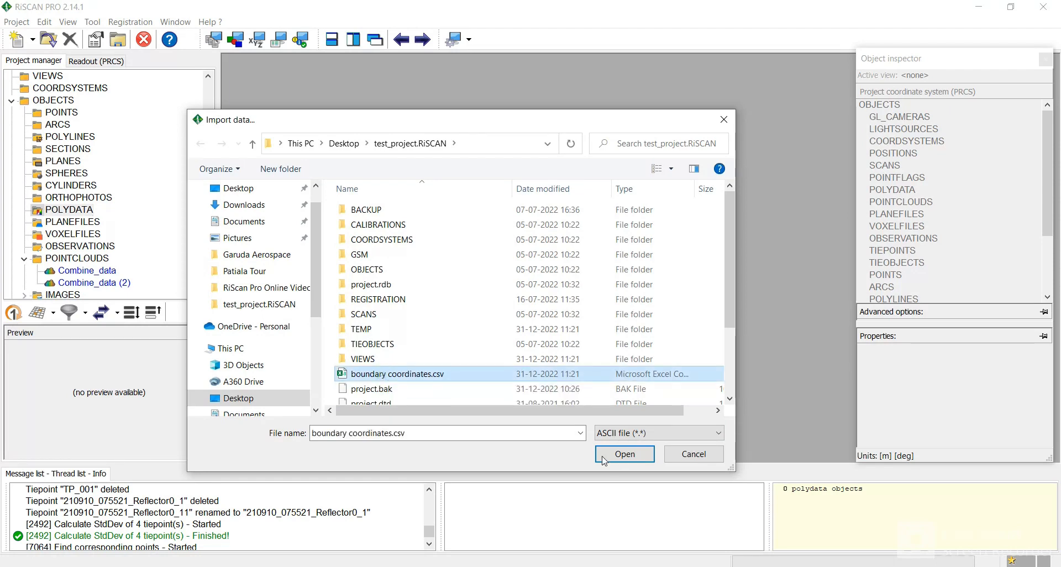
{"action": "left_click", "coordinate": [625, 454]}
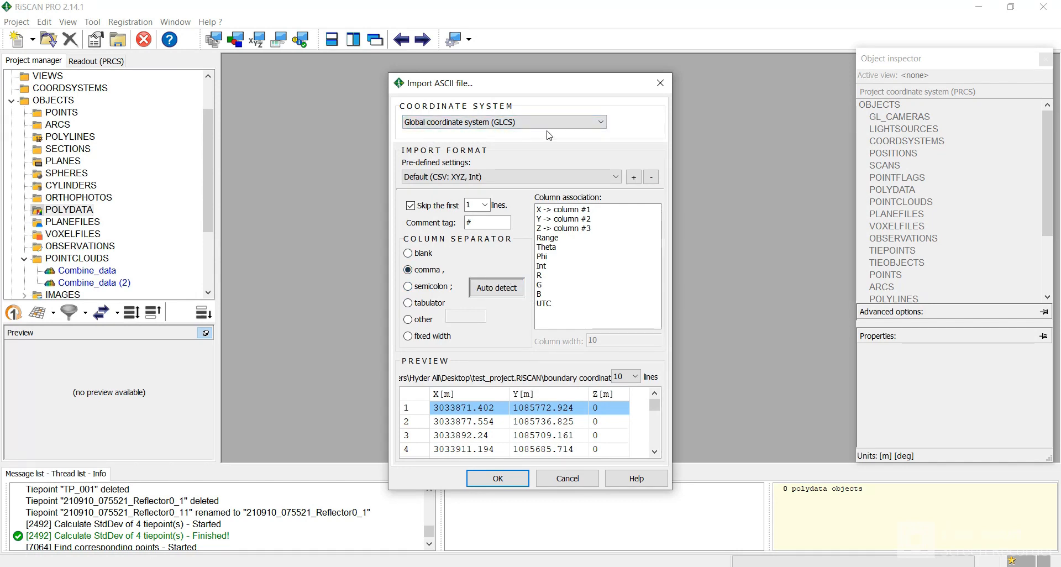
- Import the comma-separated file in the Global coordinate system (GLCS) without skipping its first line
{"action": "left_click", "coordinate": [585, 129]}
{"action": "left_click", "coordinate": [583, 127]}
{"action": "left_click", "coordinate": [410, 206]}
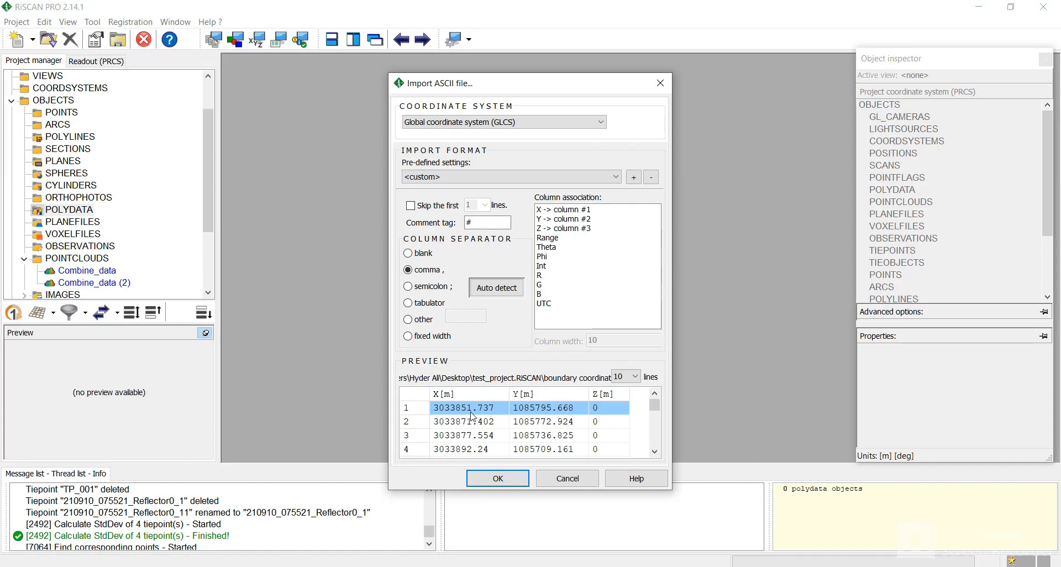
{"action": "left_click", "coordinate": [494, 489]}
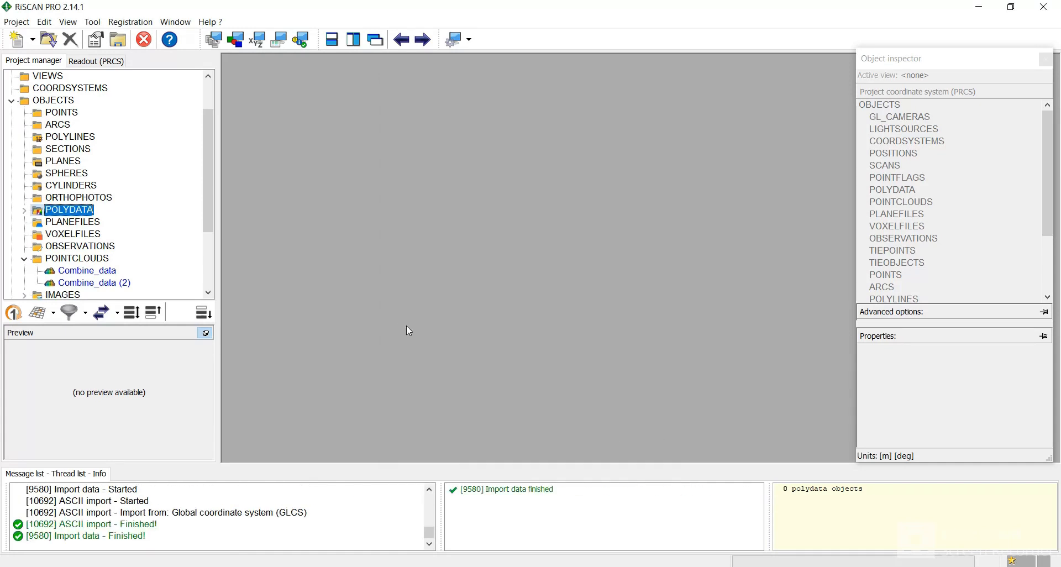
- Open the imported boundary coordinates polydata in a 3D view with the single color Fuchsia
{"action": "left_click", "coordinate": [24, 211]}
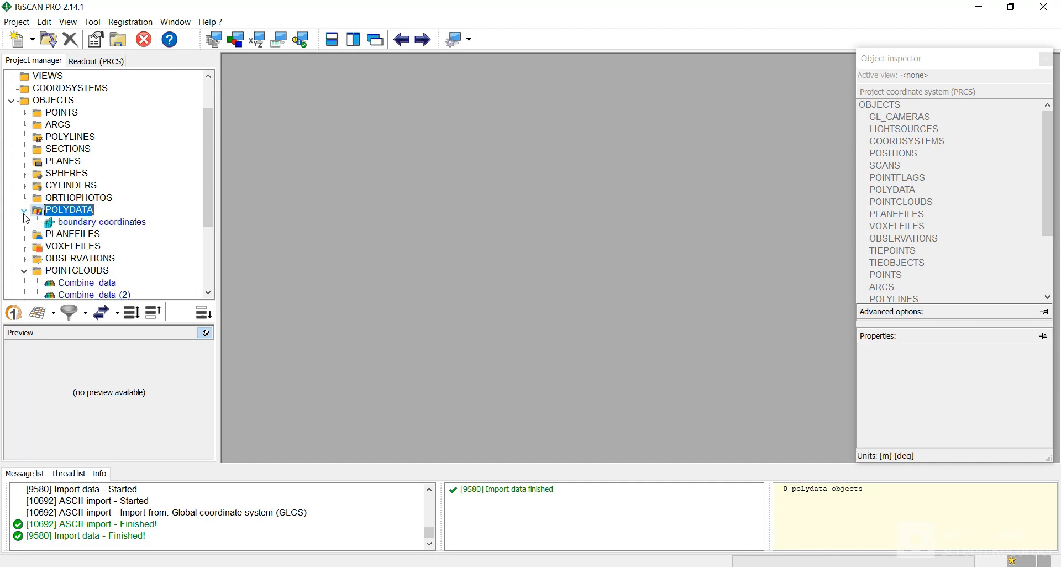
{"action": "left_click", "coordinate": [122, 224]}
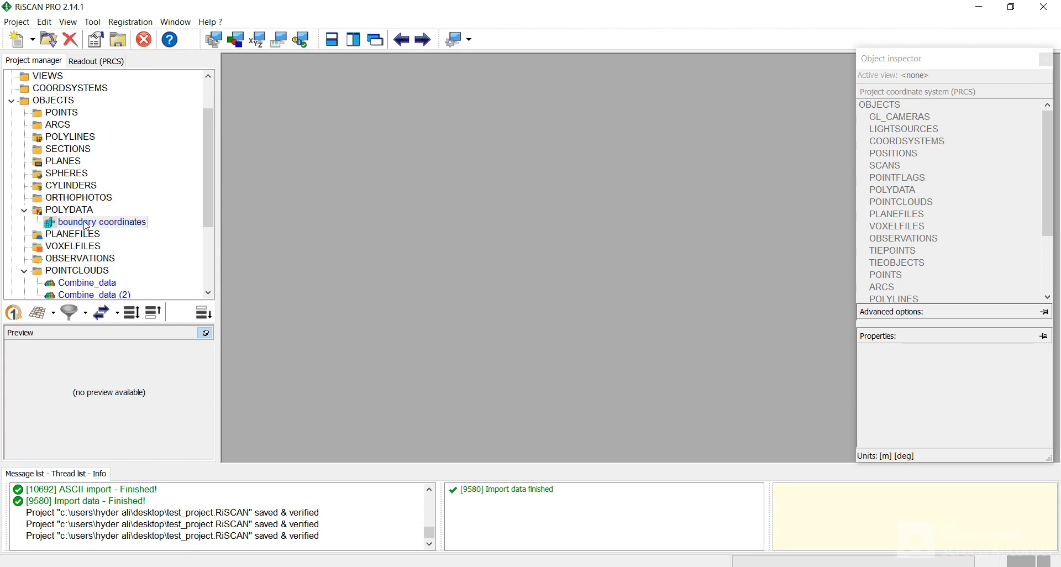
{"action": "left_click_drag", "start_coordinate": [85, 223], "coordinate": [367, 252]}
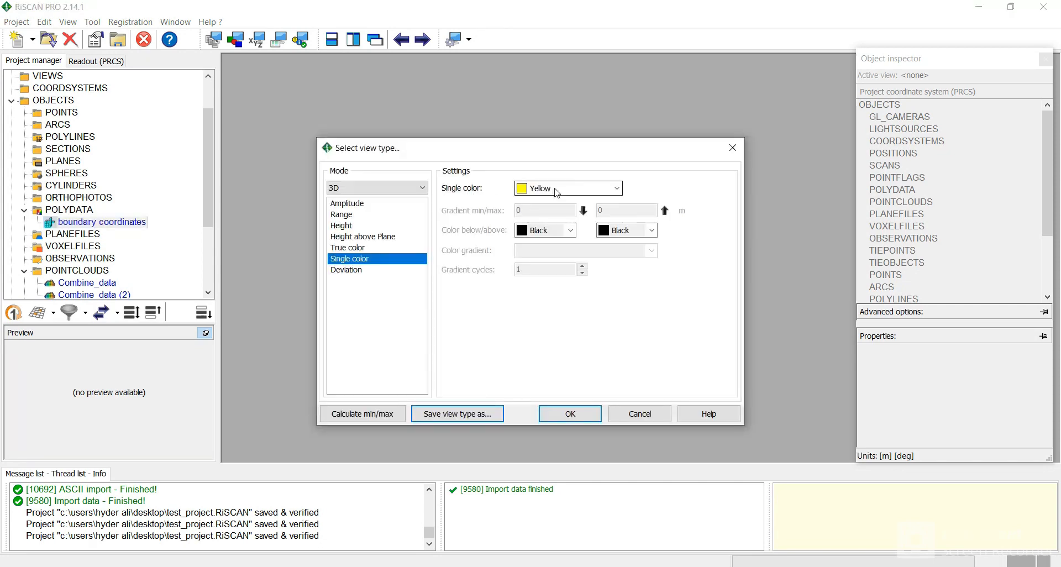
{"action": "left_click", "coordinate": [575, 192]}
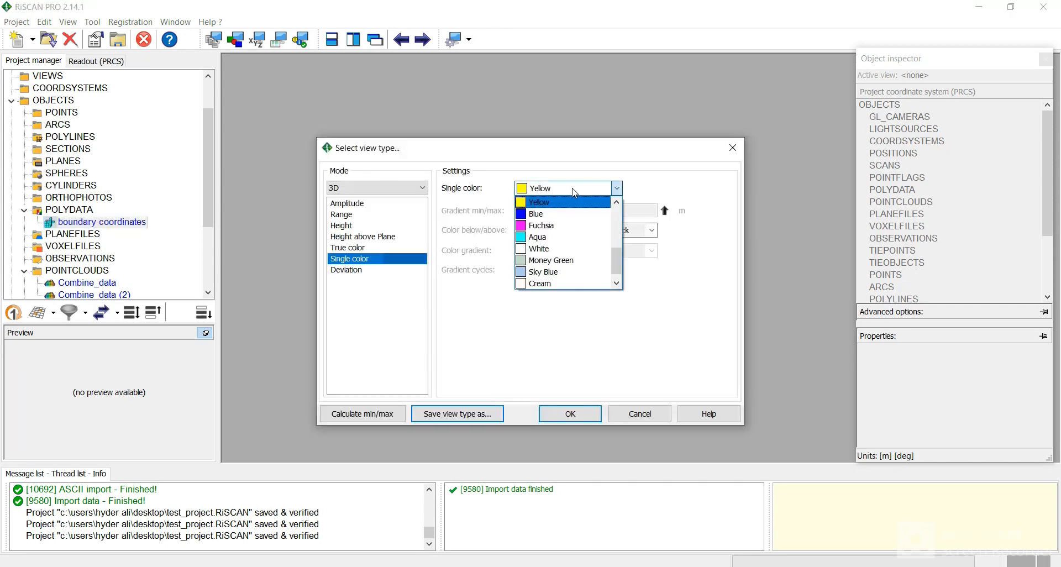
{"action": "left_click", "coordinate": [560, 227]}
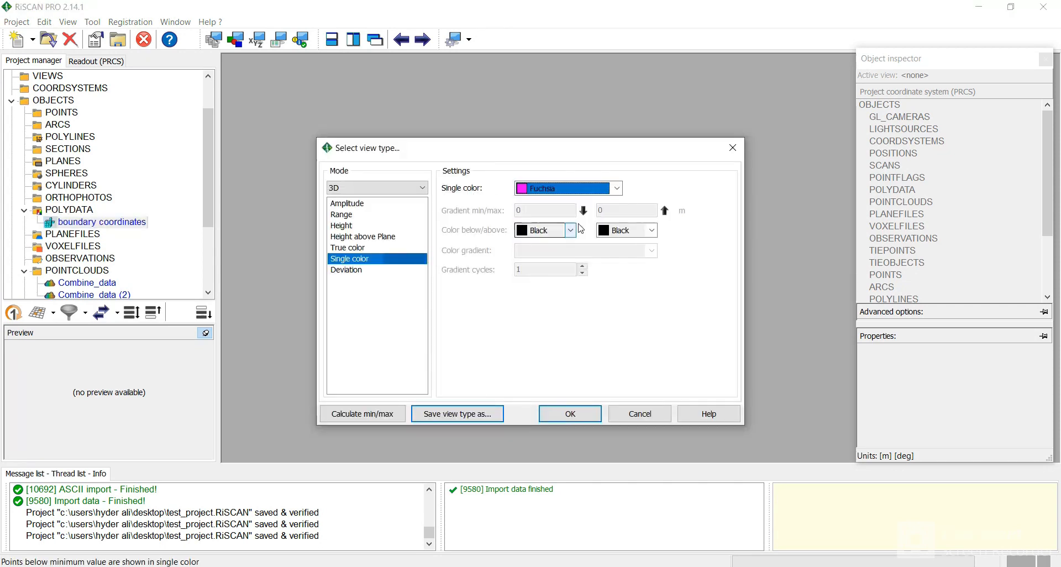
{"action": "left_click", "coordinate": [575, 415]}
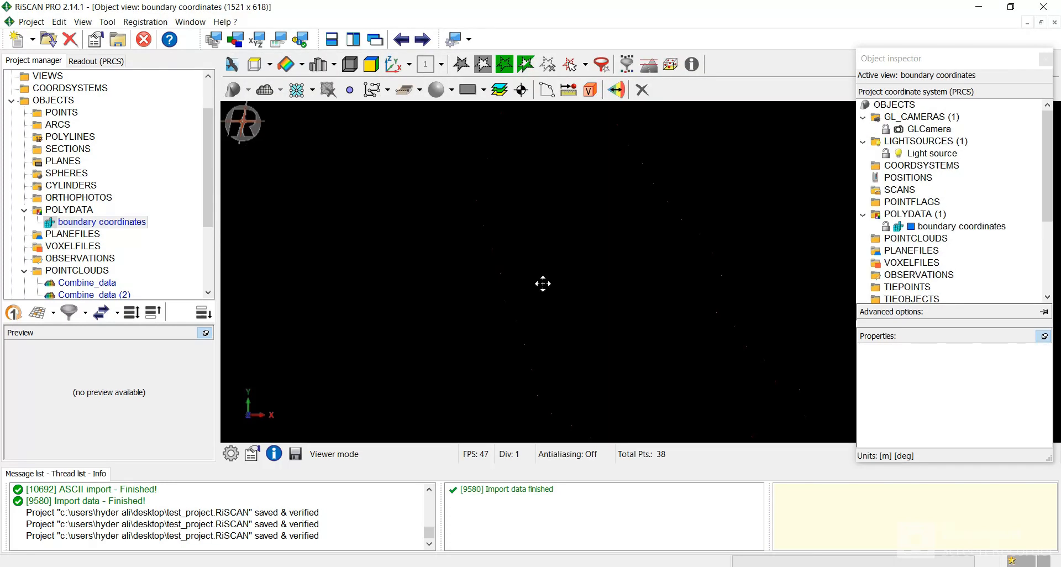
- Start a new polyline named Boundary in the boundary coordinates view
{"action": "left_click_drag", "start_coordinate": [543, 284], "coordinate": [509, 281]}
{"action": "mouse_move", "coordinate": [530, 287]}
{"action": "left_mouse_down"}
{"action": "mouse_move", "coordinate": [431, 261]}
{"action": "mouse_move", "coordinate": [520, 270]}
{"action": "mouse_move", "coordinate": [475, 268]}
{"action": "mouse_move", "coordinate": [554, 304]}
{"action": "mouse_move", "coordinate": [502, 249]}
{"action": "mouse_move", "coordinate": [539, 283]}
{"action": "left_mouse_up"}
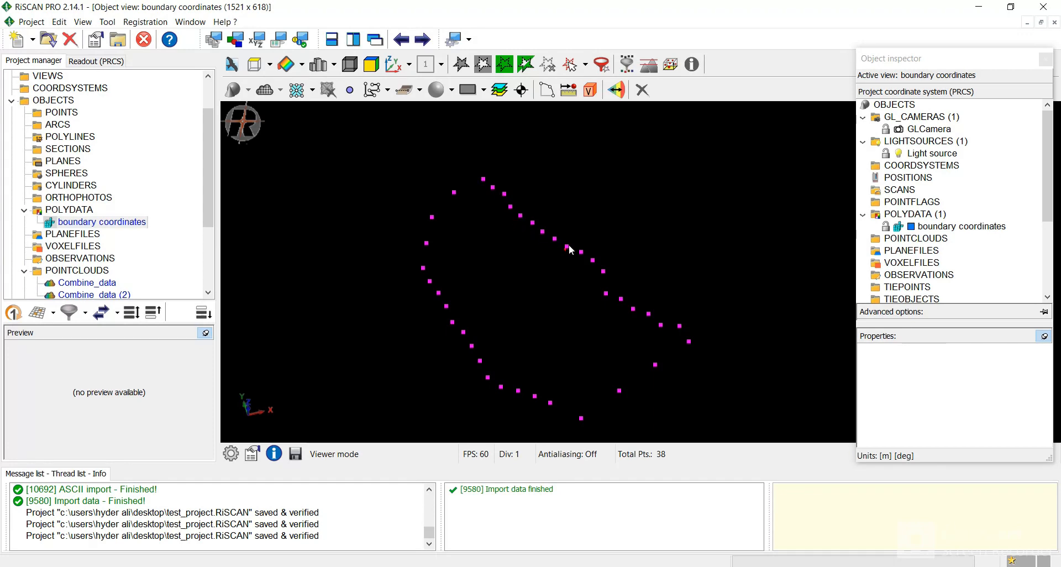
{"action": "left_click", "coordinate": [370, 98]}
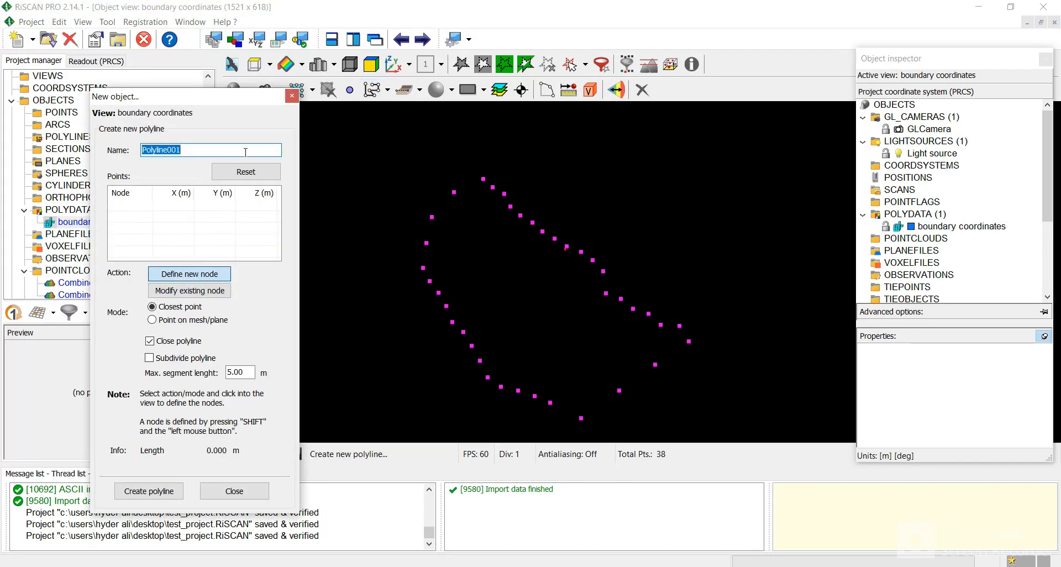
{"action": "left_click", "coordinate": [197, 150]}
{"action": "double_click", "coordinate": [197, 151]}
{"action": "type", "text": "Bounda"}
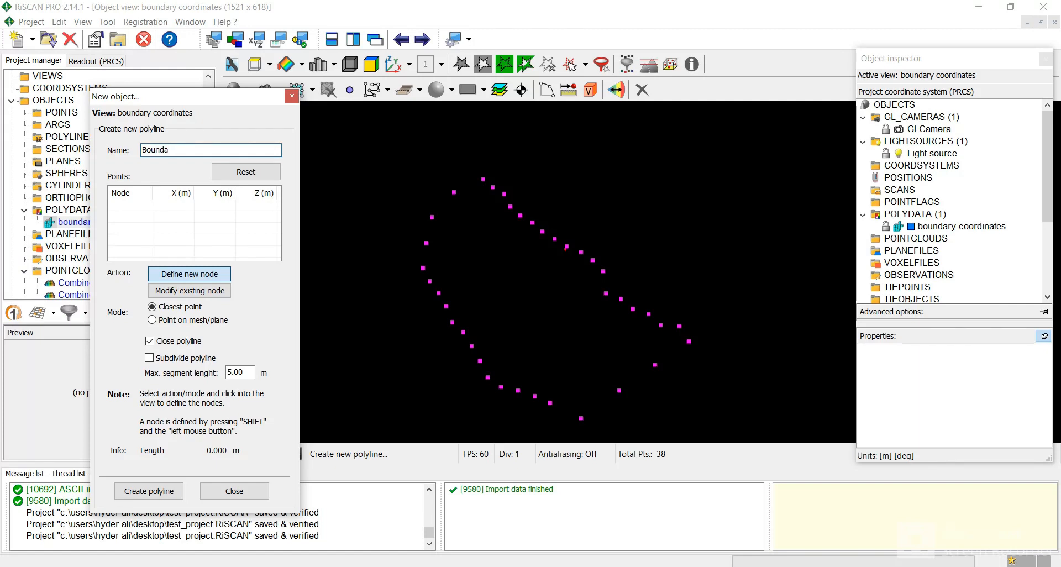
{"action": "type", "text": "ry"}
- Define the first 18 polyline nodes on consecutive boundary points, from the northern tip down the eastern side
{"action": "left_click", "coordinate": [482, 177], "text": "shift"}
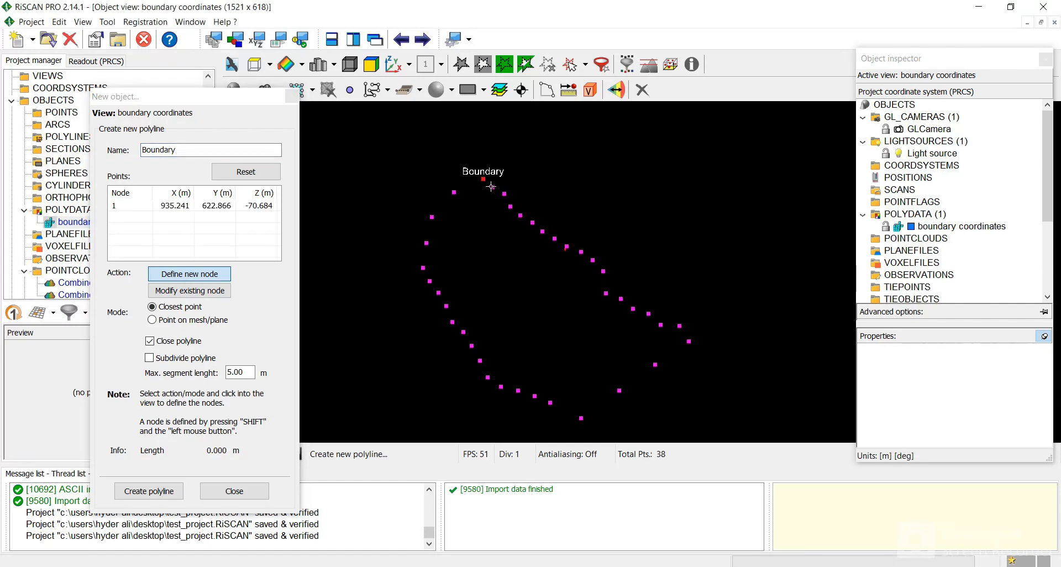
{"action": "left_click", "coordinate": [491, 186], "text": "shift"}
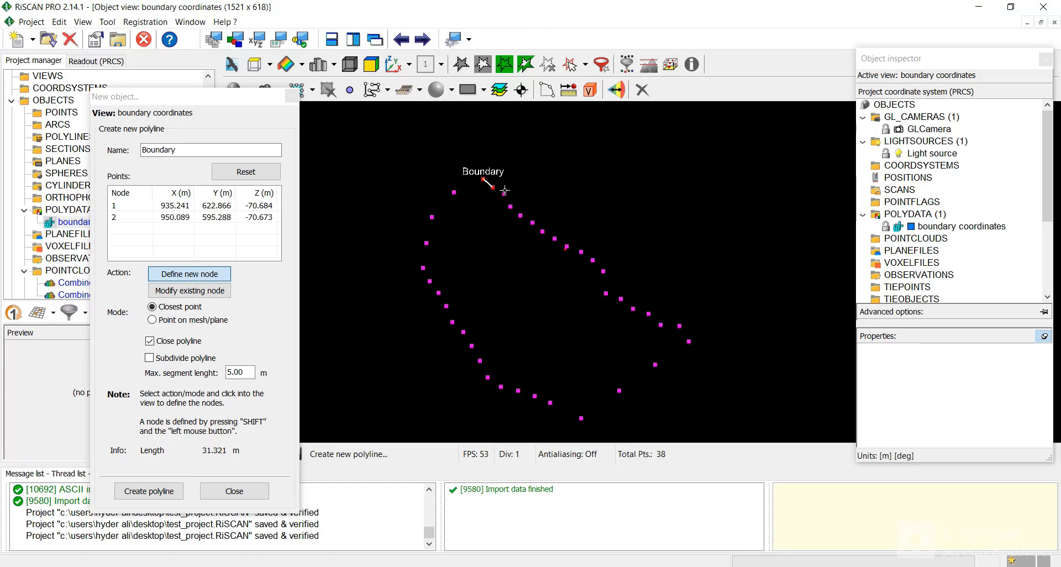
{"action": "left_click", "coordinate": [504, 194], "text": "shift"}
{"action": "left_click", "coordinate": [510, 206], "text": "shift"}
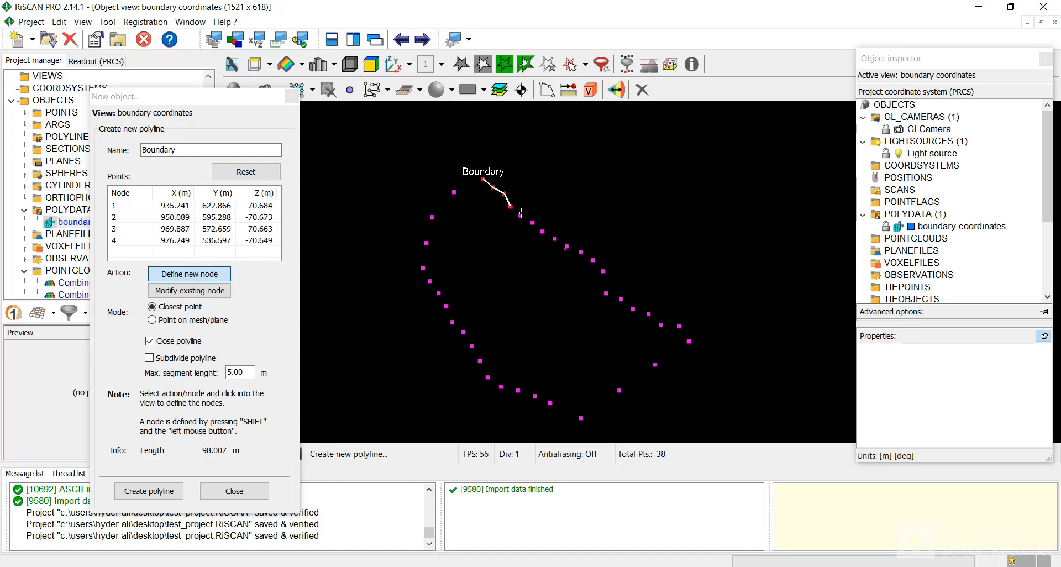
{"action": "left_click", "coordinate": [520, 215], "text": "shift"}
{"action": "left_click", "coordinate": [534, 222], "text": "shift"}
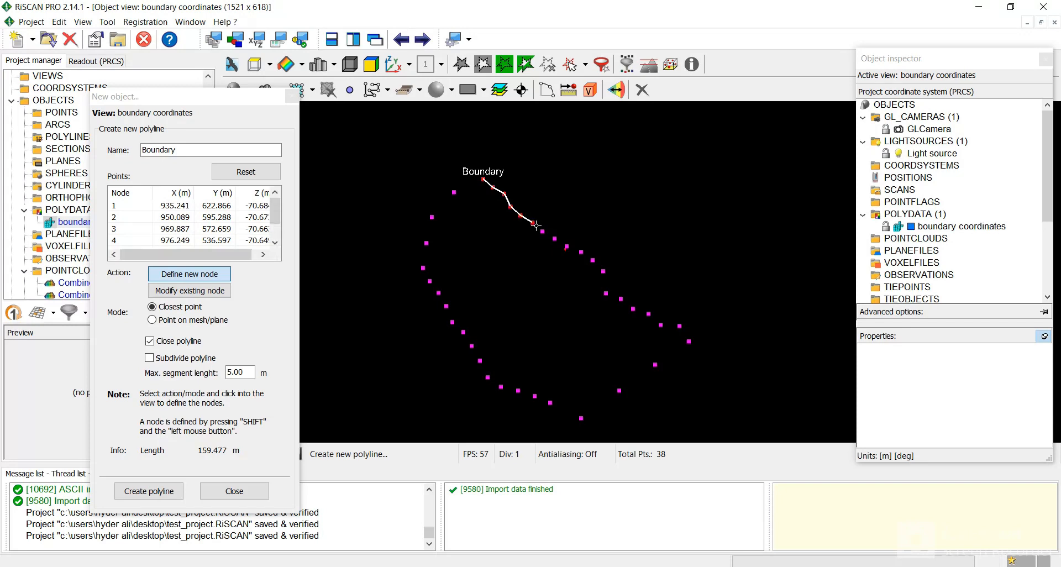
{"action": "left_click", "coordinate": [543, 232], "text": "shift"}
{"action": "left_click", "coordinate": [554, 238], "text": "shift"}
{"action": "left_click", "coordinate": [567, 246], "text": "shift"}
{"action": "left_click", "coordinate": [581, 252], "text": "shift"}
{"action": "left_click", "coordinate": [593, 259], "text": "shift"}
{"action": "left_click", "coordinate": [603, 271], "text": "shift"}
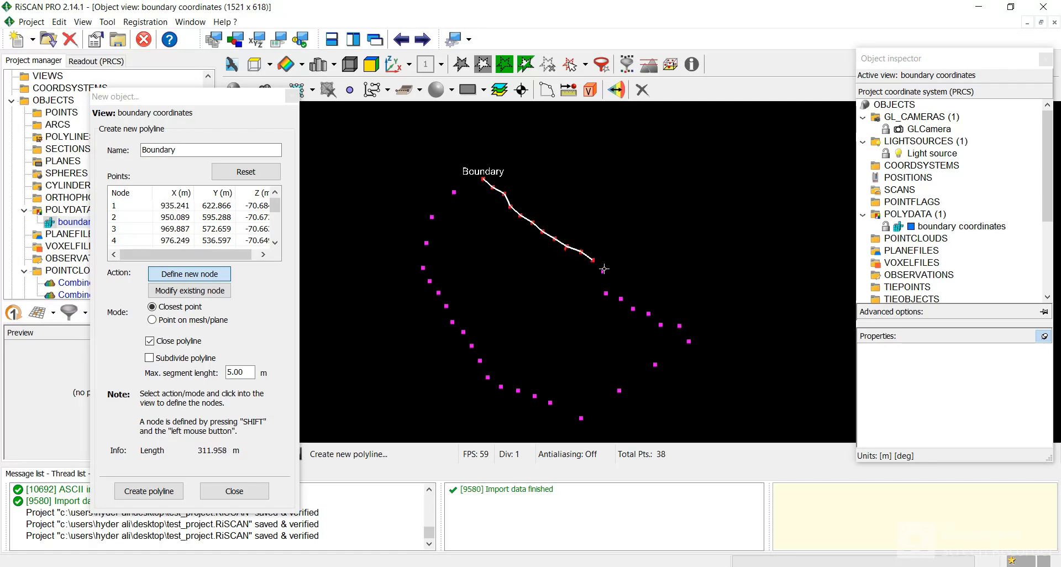
{"action": "left_click", "coordinate": [605, 294], "text": "shift"}
{"action": "left_click", "coordinate": [622, 298], "text": "shift"}
{"action": "left_click", "coordinate": [633, 308], "text": "shift"}
{"action": "left_click", "coordinate": [649, 313], "text": "shift"}
{"action": "left_click", "coordinate": [660, 324], "text": "shift"}
{"action": "left_click", "coordinate": [680, 325], "text": "shift"}
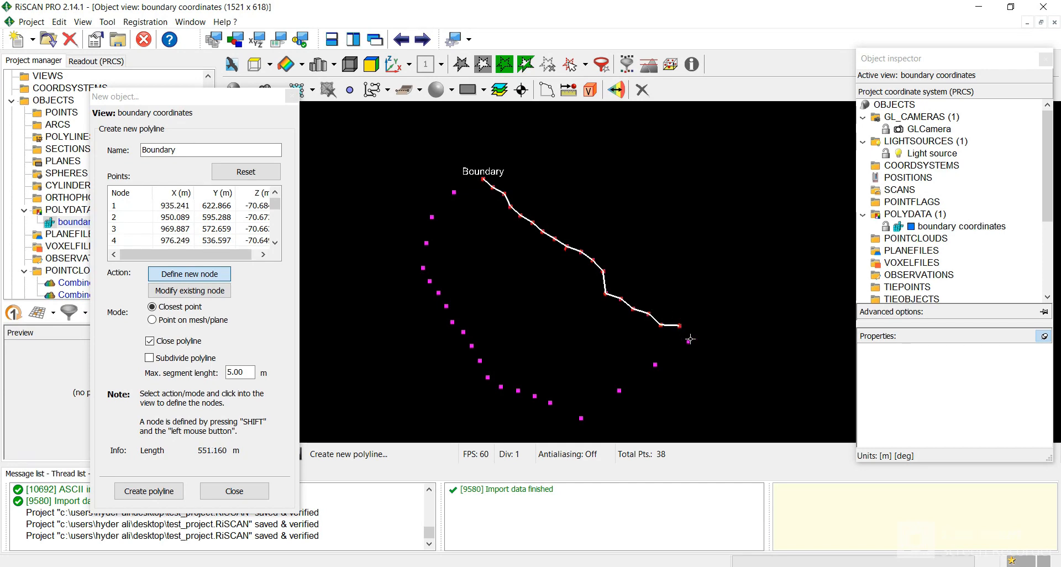
{"action": "left_click", "coordinate": [655, 363], "text": "shift"}
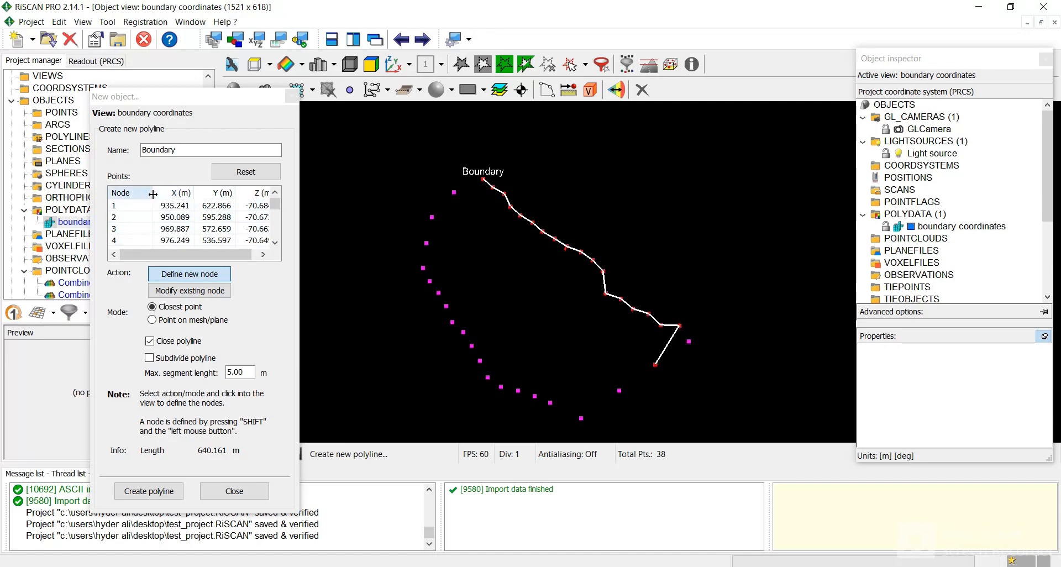
{"action": "left_click_drag", "start_coordinate": [276, 205], "coordinate": [277, 241]}
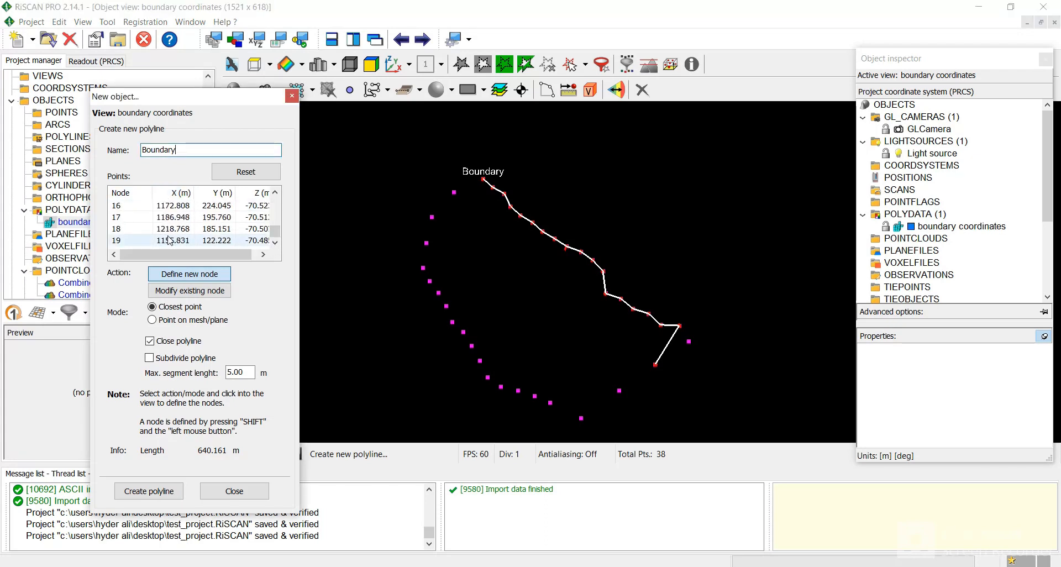
{"action": "left_click", "coordinate": [148, 240]}
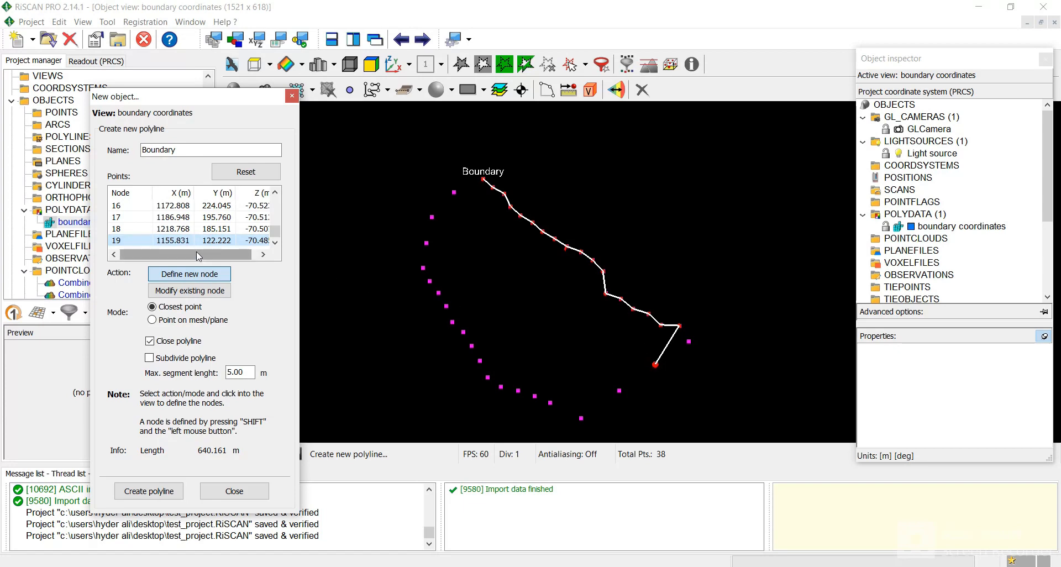
{"action": "key", "text": "Delete"}
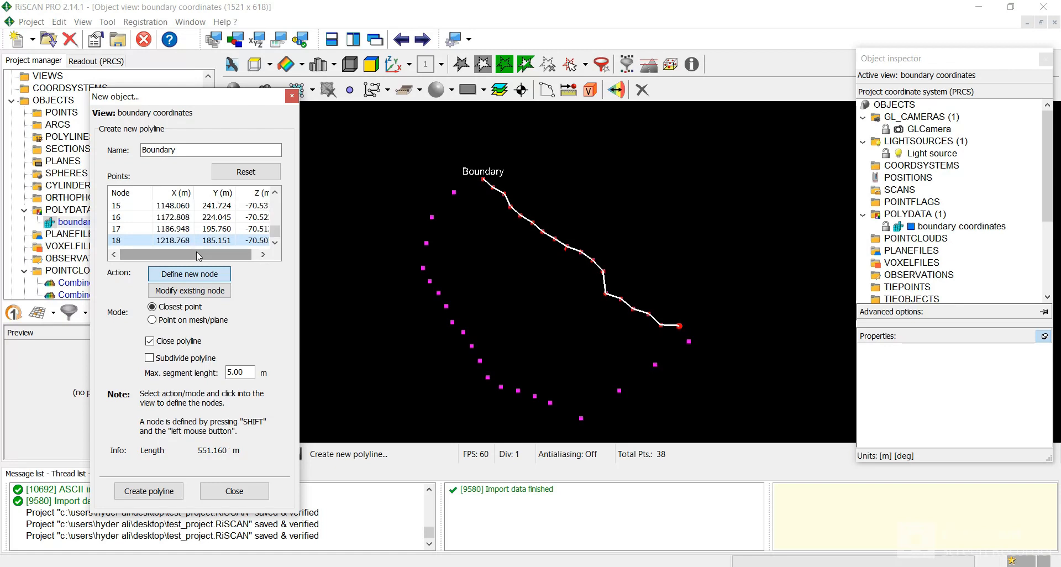
- Define the remaining nodes from the southeastern corner point around the southern and western boundary points, closing the outline at the first point
{"action": "left_click", "coordinate": [690, 343], "text": "shift"}
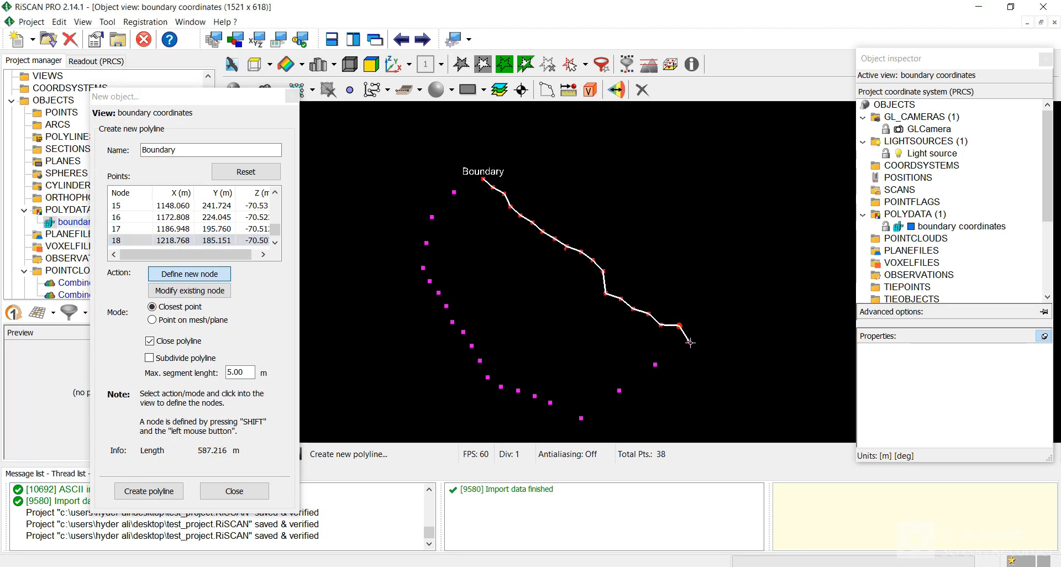
{"action": "left_click", "coordinate": [656, 364], "text": "shift"}
{"action": "left_click", "coordinate": [618, 390], "text": "shift"}
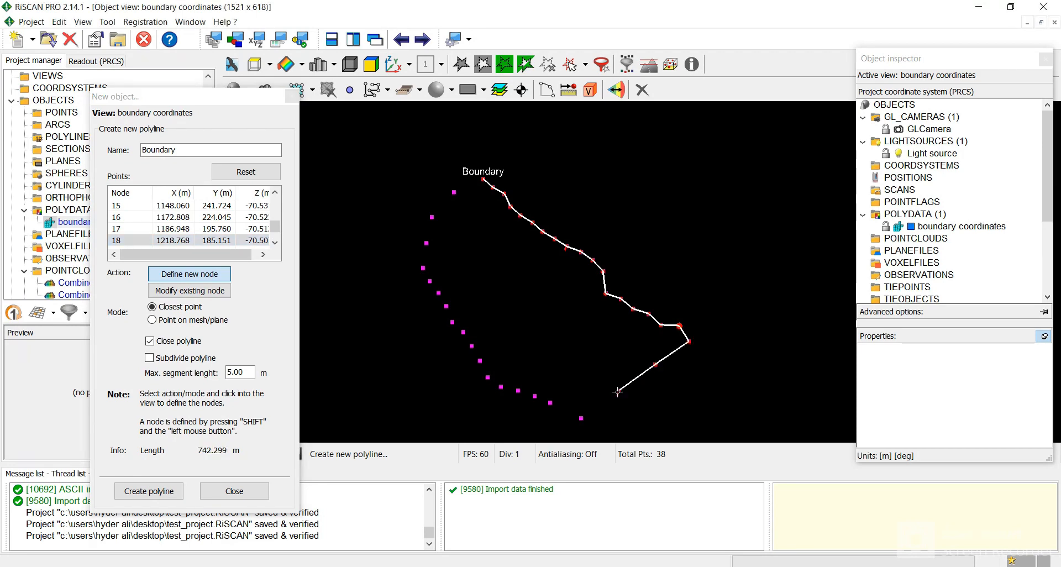
{"action": "left_click", "coordinate": [581, 417], "text": "shift"}
{"action": "left_click", "coordinate": [550, 403], "text": "shift"}
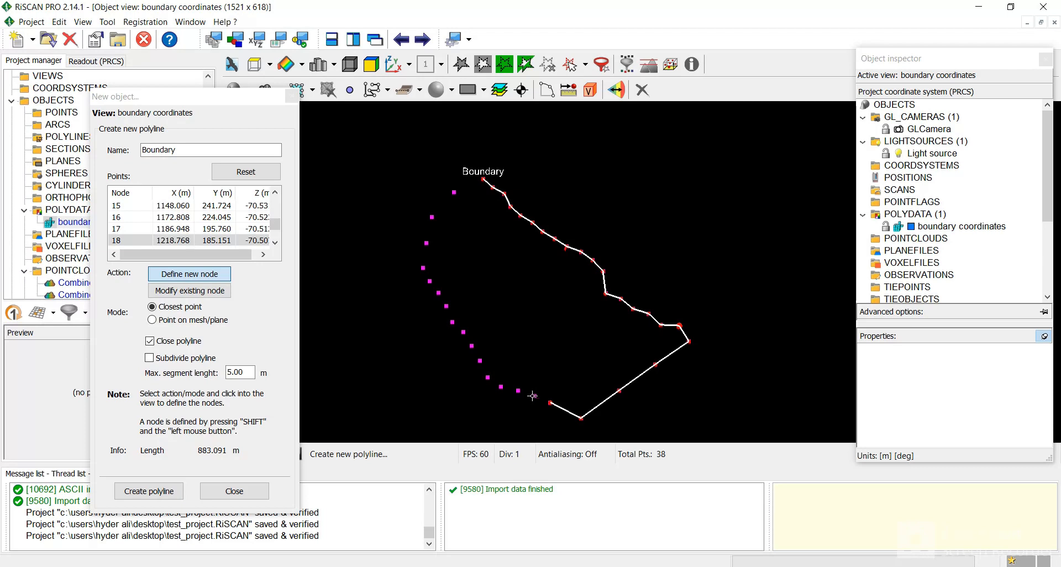
{"action": "left_click", "coordinate": [534, 396], "text": "shift"}
{"action": "left_click", "coordinate": [517, 390], "text": "shift"}
{"action": "left_click", "coordinate": [501, 386], "text": "shift"}
{"action": "left_click", "coordinate": [488, 378], "text": "shift"}
{"action": "left_click", "coordinate": [479, 360], "text": "shift"}
{"action": "left_click", "coordinate": [472, 346], "text": "shift"}
{"action": "left_click", "coordinate": [463, 331], "text": "shift"}
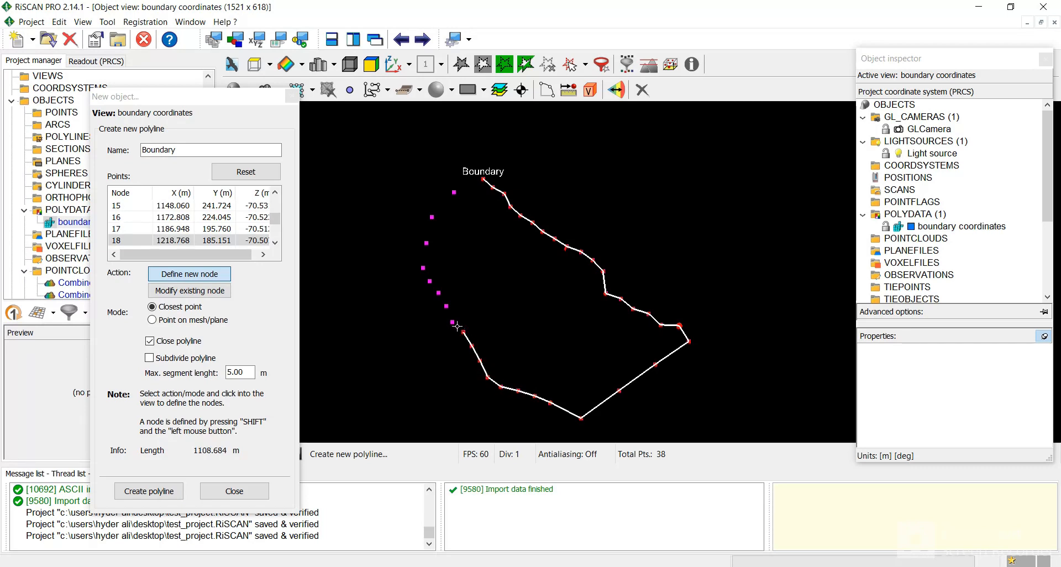
{"action": "left_click", "coordinate": [452, 322], "text": "shift"}
{"action": "left_click", "coordinate": [446, 306], "text": "shift"}
{"action": "left_click", "coordinate": [438, 293], "text": "shift"}
{"action": "left_click", "coordinate": [430, 281], "text": "shift"}
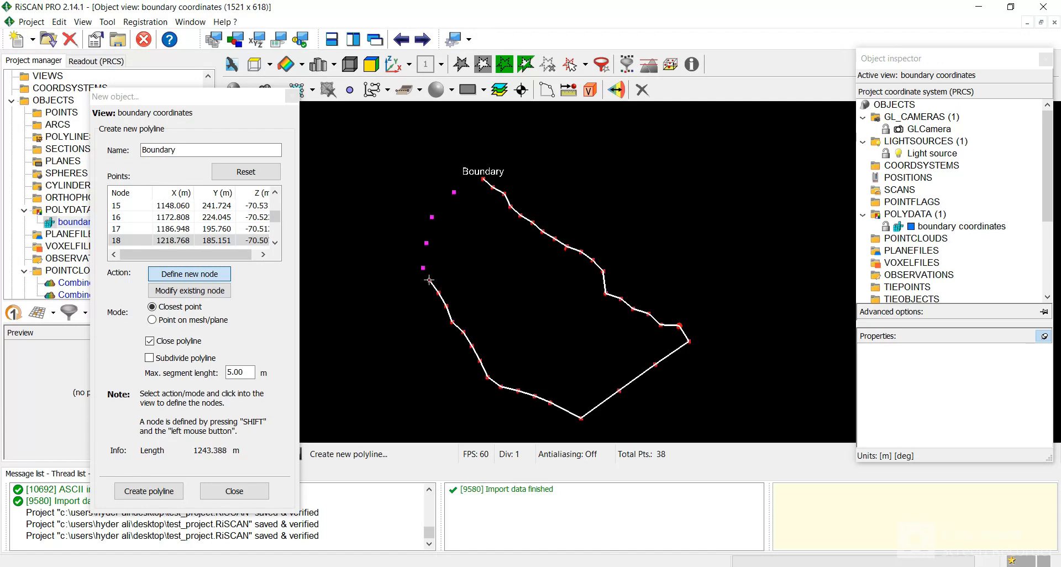
{"action": "left_click", "coordinate": [422, 267], "text": "shift"}
{"action": "left_click", "coordinate": [426, 242], "text": "shift"}
{"action": "left_click", "coordinate": [432, 217], "text": "shift"}
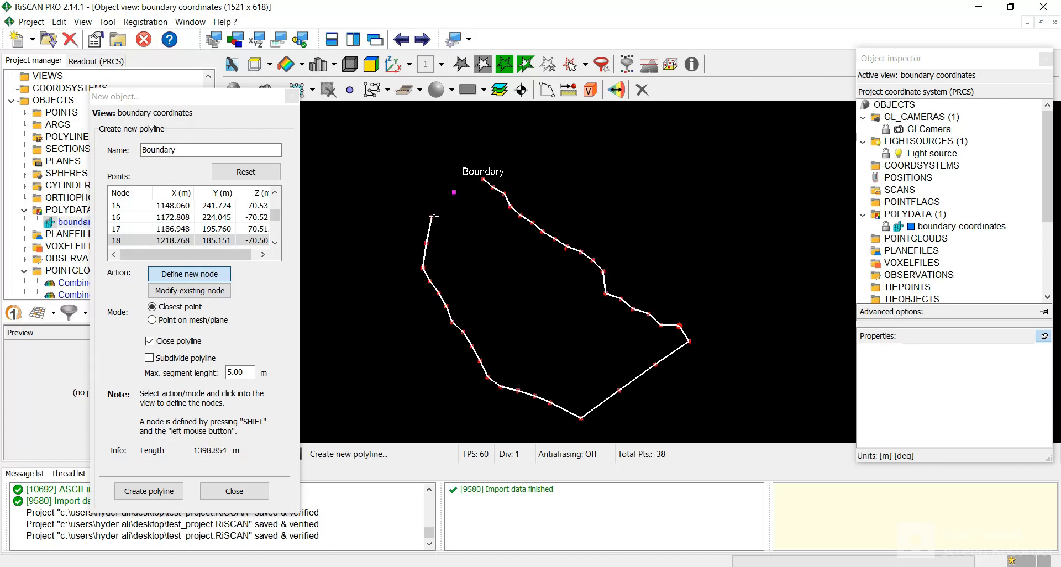
{"action": "left_click", "coordinate": [454, 192], "text": "shift"}
{"action": "left_click", "coordinate": [484, 180], "text": "shift"}
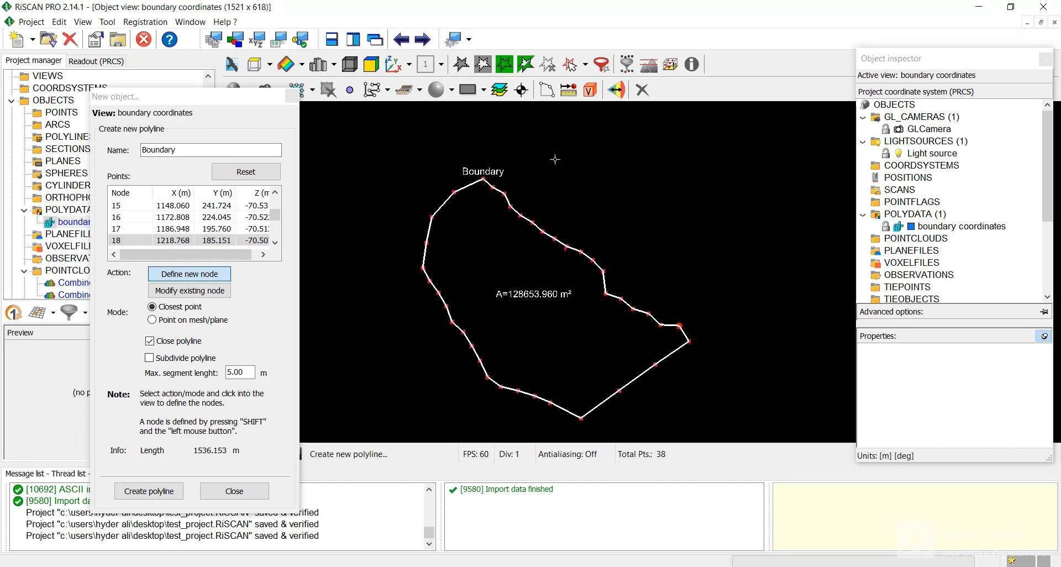
- Create the closed Boundary polyline from the defined nodes and finish polyline creation
{"action": "left_click", "coordinate": [163, 496]}
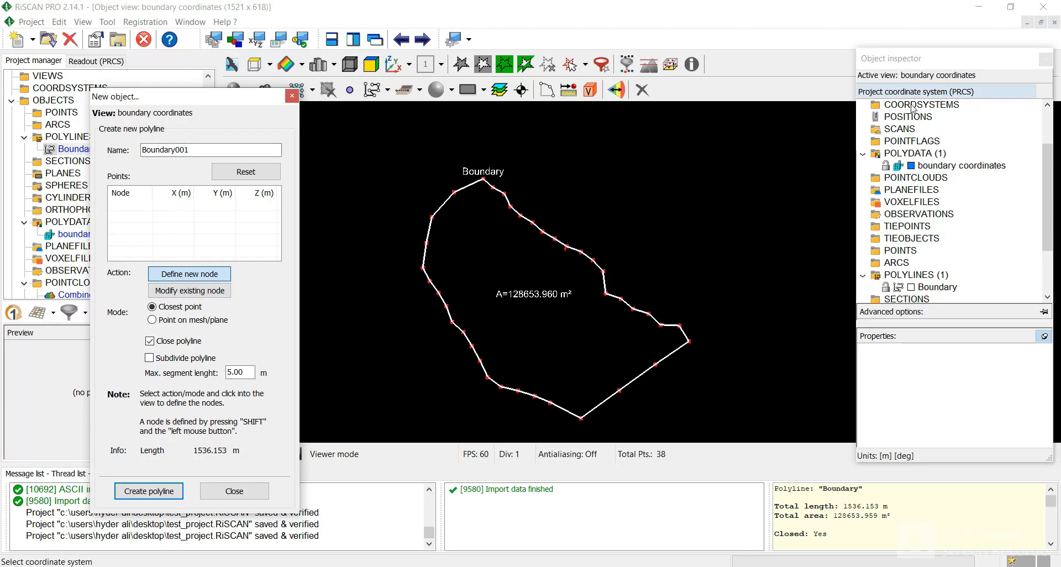
{"action": "left_click", "coordinate": [946, 289]}
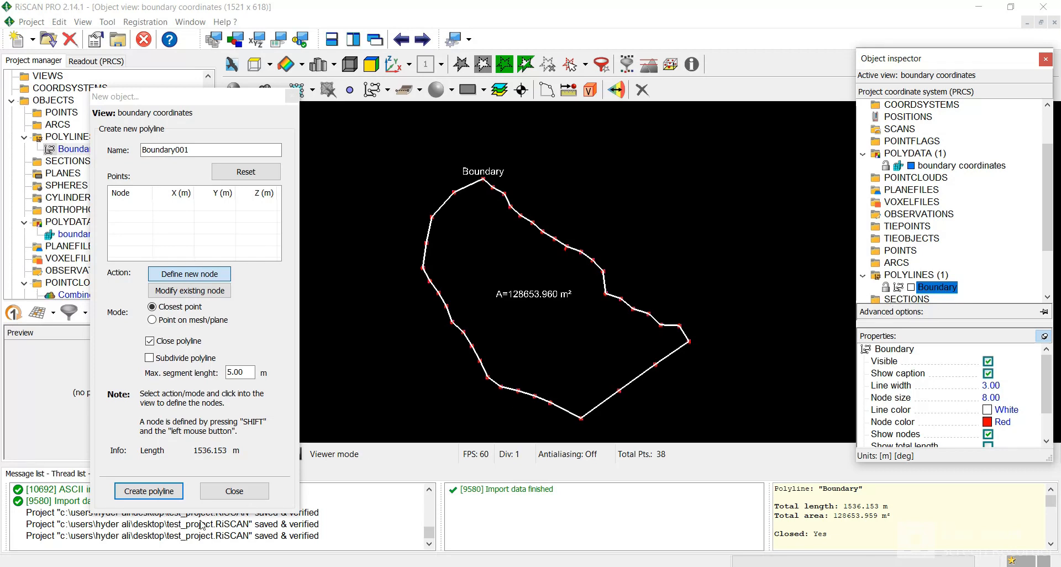
{"action": "left_click", "coordinate": [234, 491]}
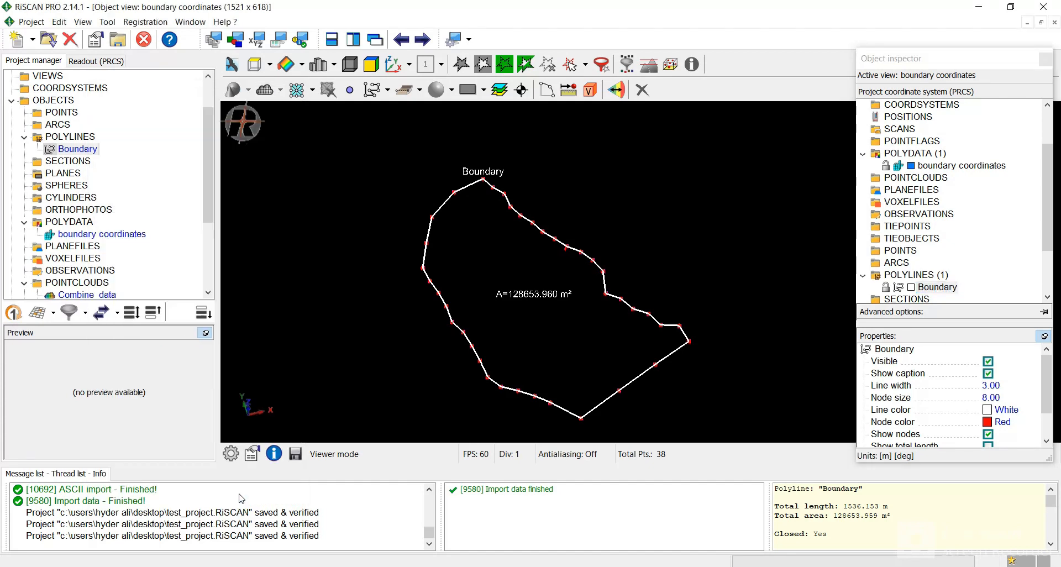
- Close the boundary coordinates object view without saving it
{"action": "left_click", "coordinate": [78, 151]}
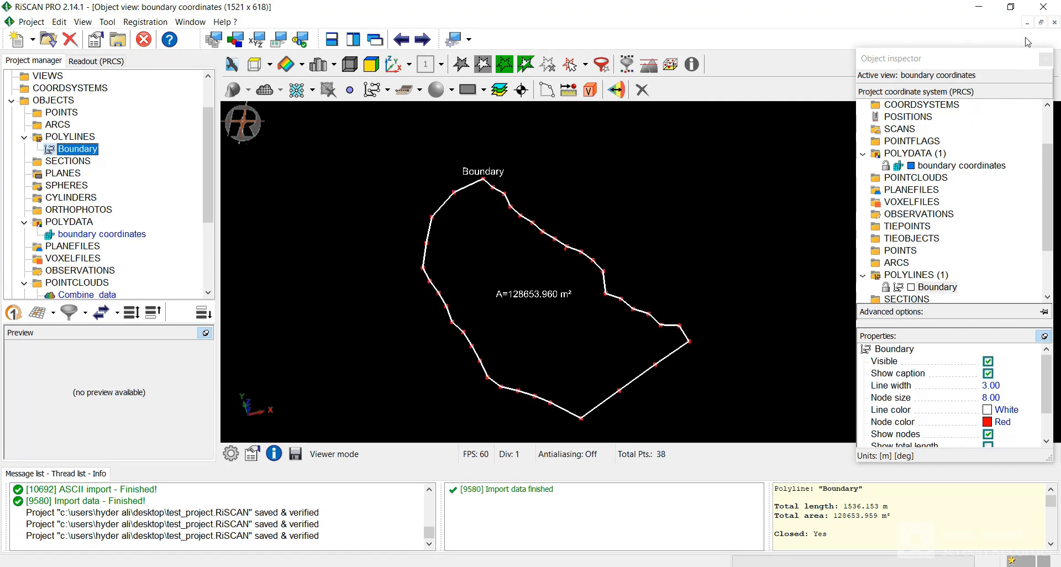
{"action": "left_click", "coordinate": [1054, 23]}
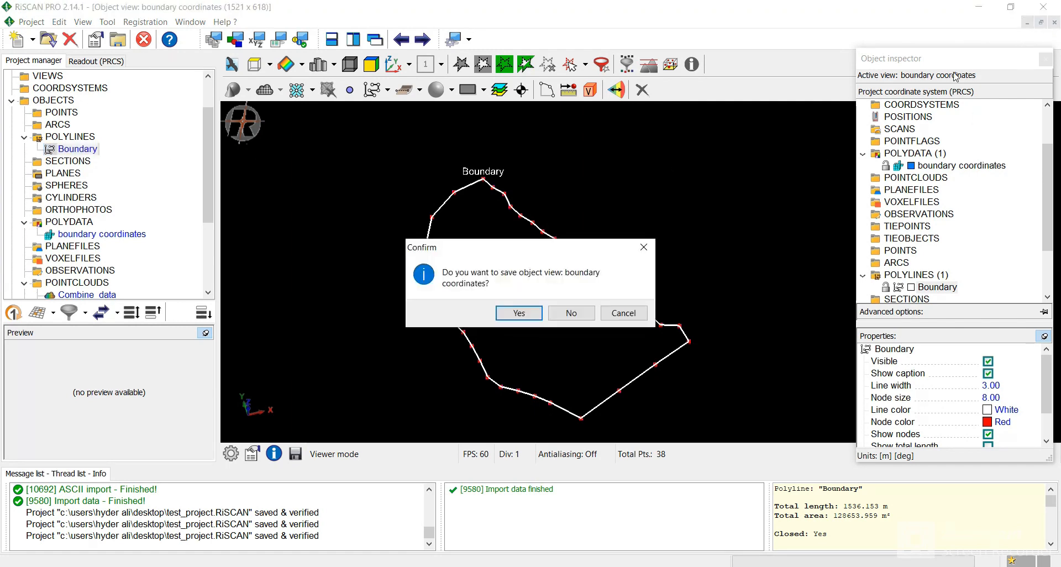
{"action": "left_click", "coordinate": [569, 310]}
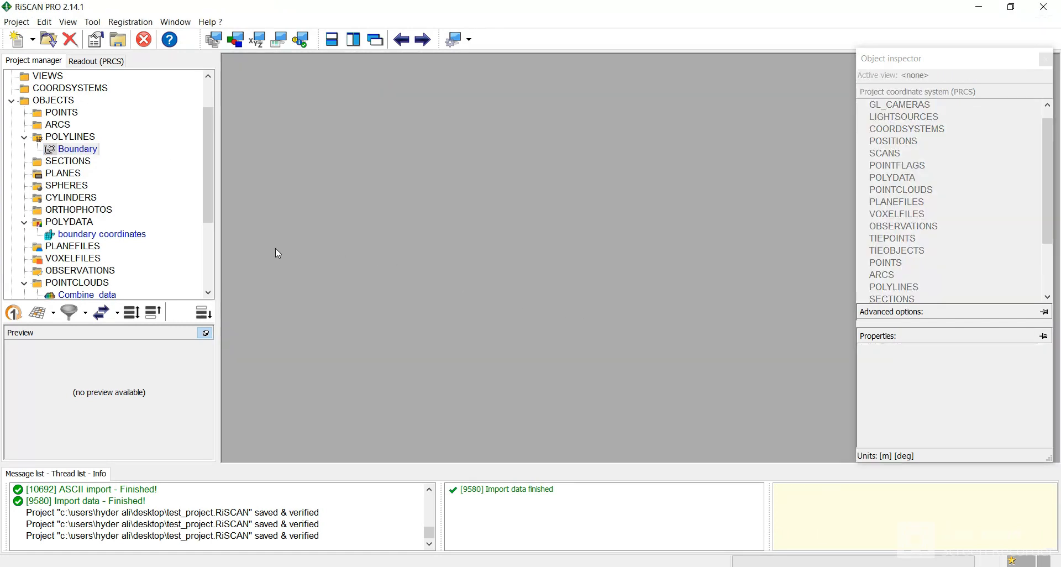
- Open the Combine_data point cloud in a 3D view colored by the Reflectance value
{"action": "scroll", "coordinate": [130, 246], "scroll_direction": "down", "scroll_amount": 1}
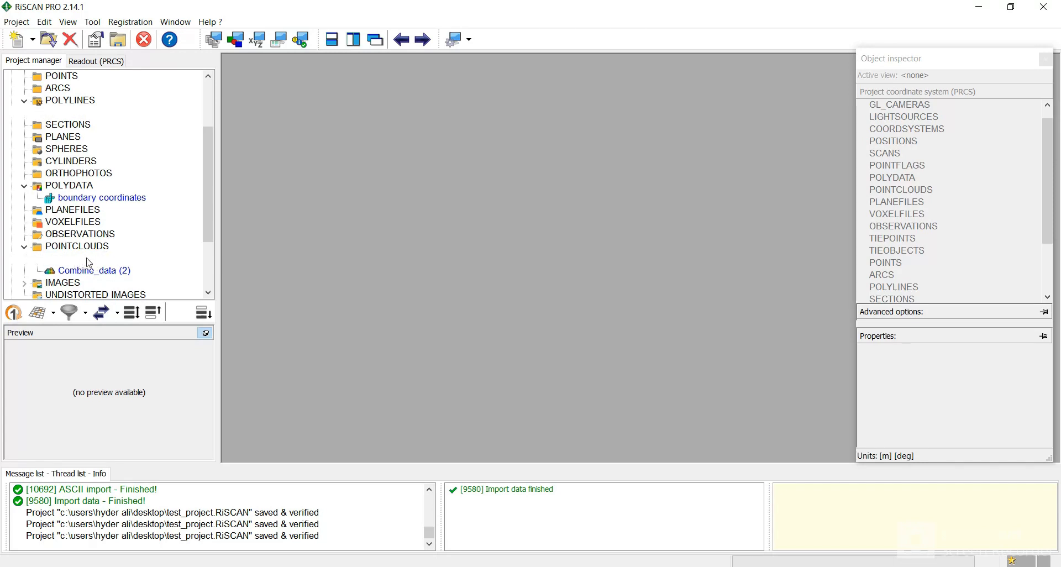
{"action": "left_click", "coordinate": [77, 261]}
{"action": "left_click_drag", "start_coordinate": [428, 277], "coordinate": [429, 277]}
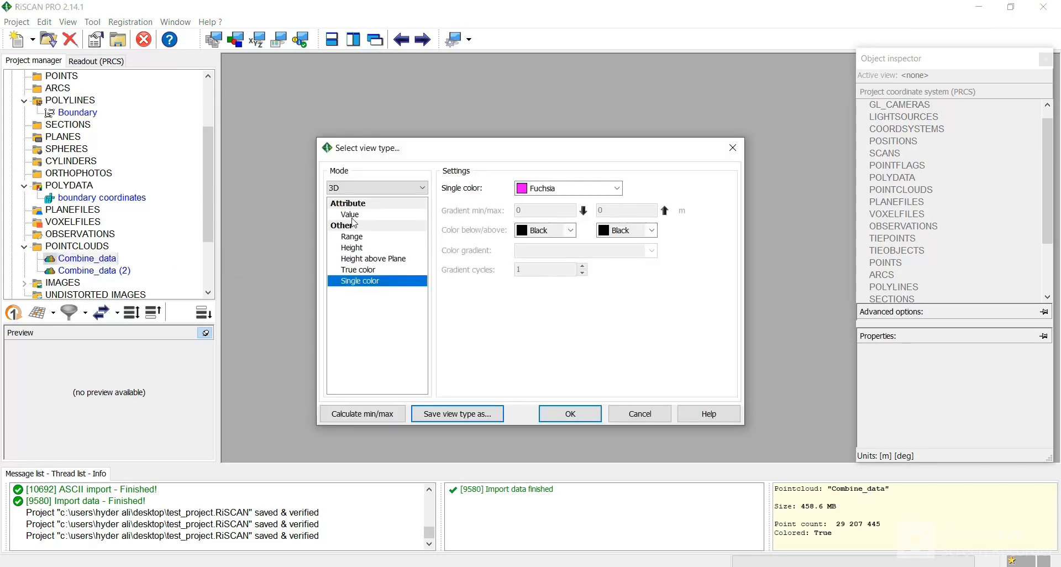
{"action": "left_click", "coordinate": [351, 215]}
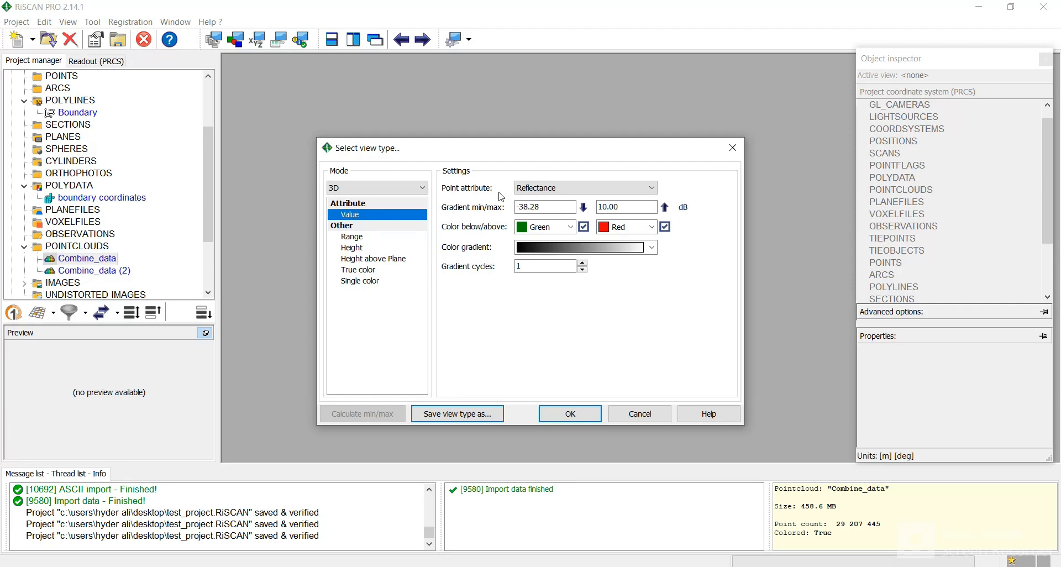
{"action": "left_click", "coordinate": [564, 189]}
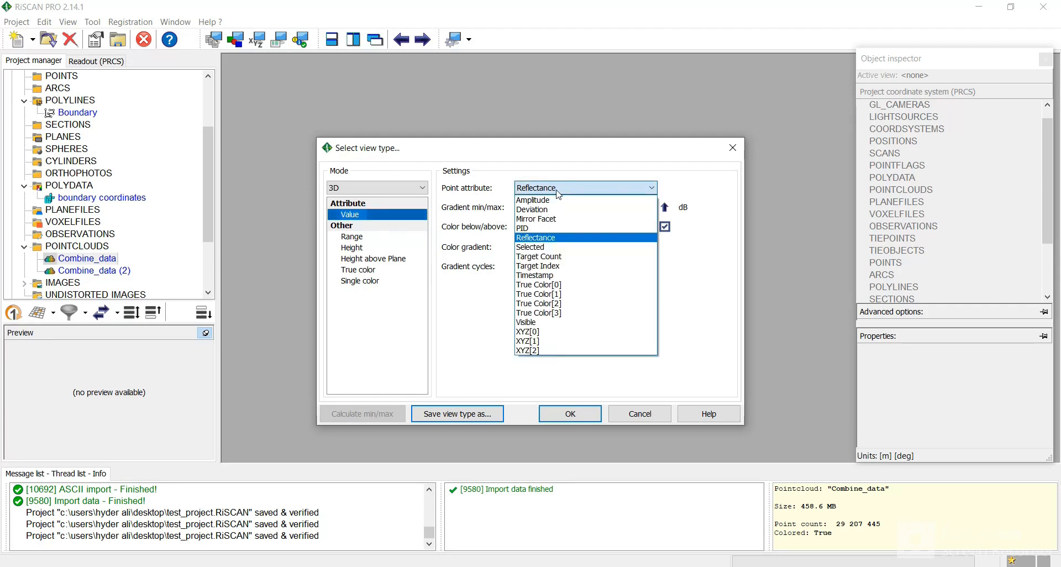
{"action": "left_click", "coordinate": [545, 238]}
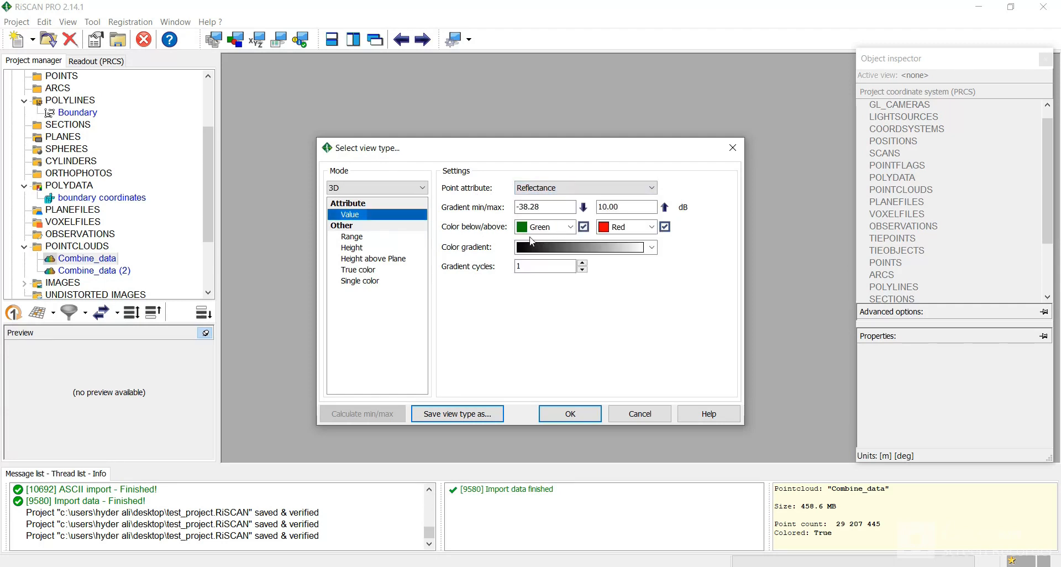
{"action": "left_click", "coordinate": [574, 414]}
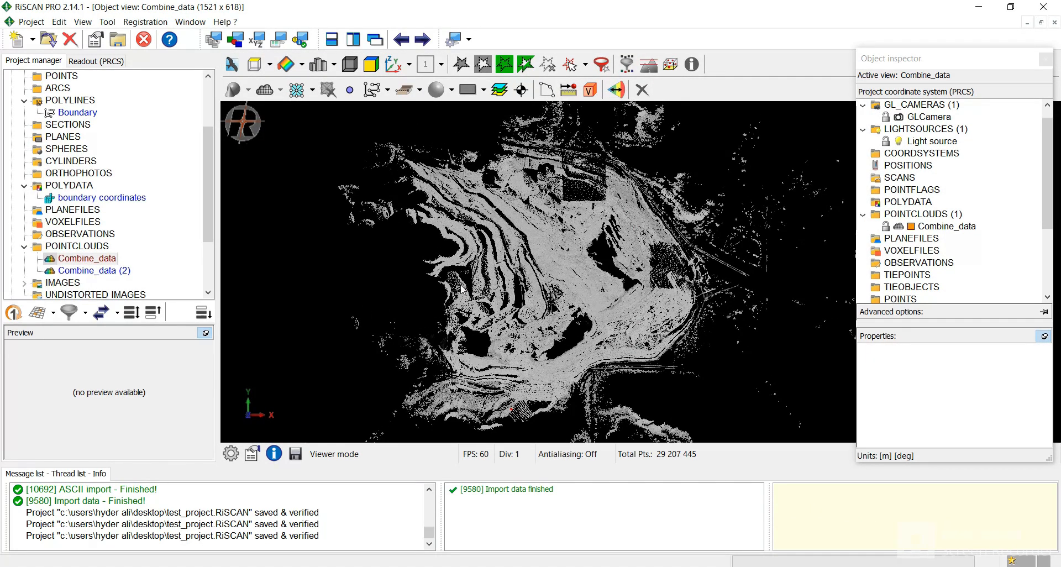
- Add the Boundary polyline to the Combine_data view and look at it over the point cloud
{"action": "left_click", "coordinate": [66, 113]}
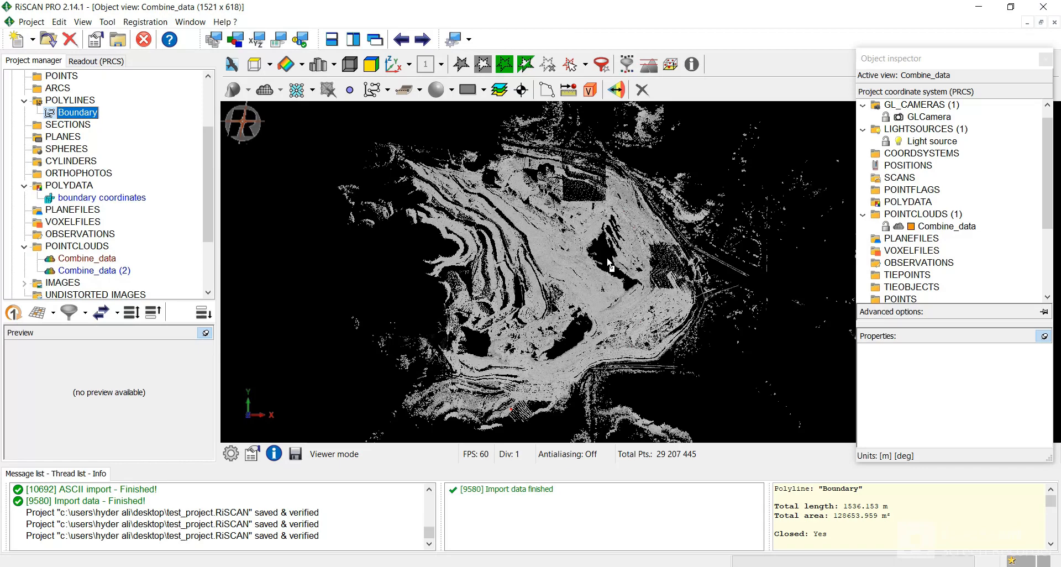
{"action": "left_click_drag", "start_coordinate": [609, 264], "coordinate": [609, 264]}
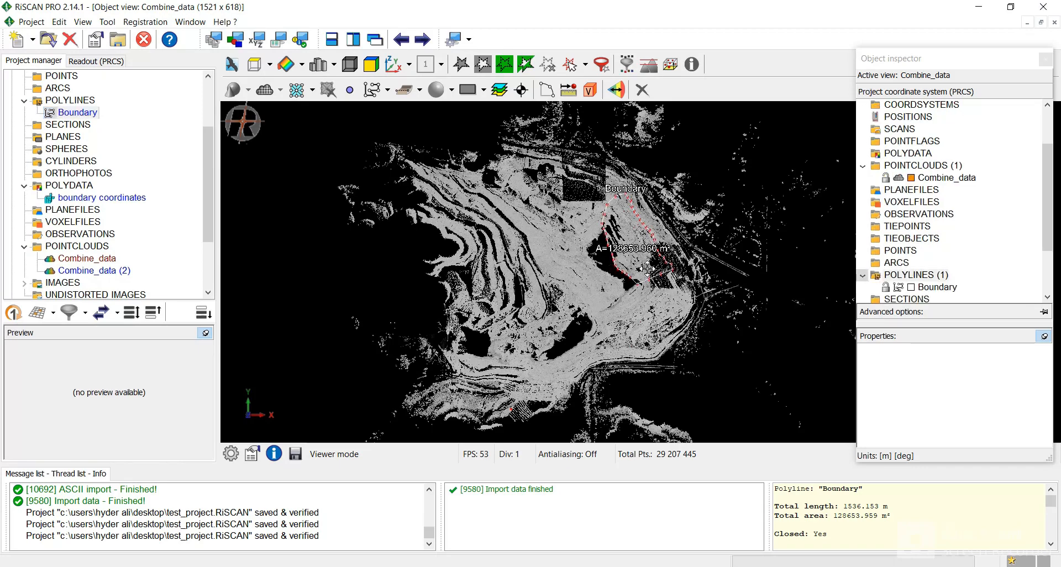
{"action": "scroll", "coordinate": [574, 288], "scroll_direction": "down", "scroll_amount": 2}
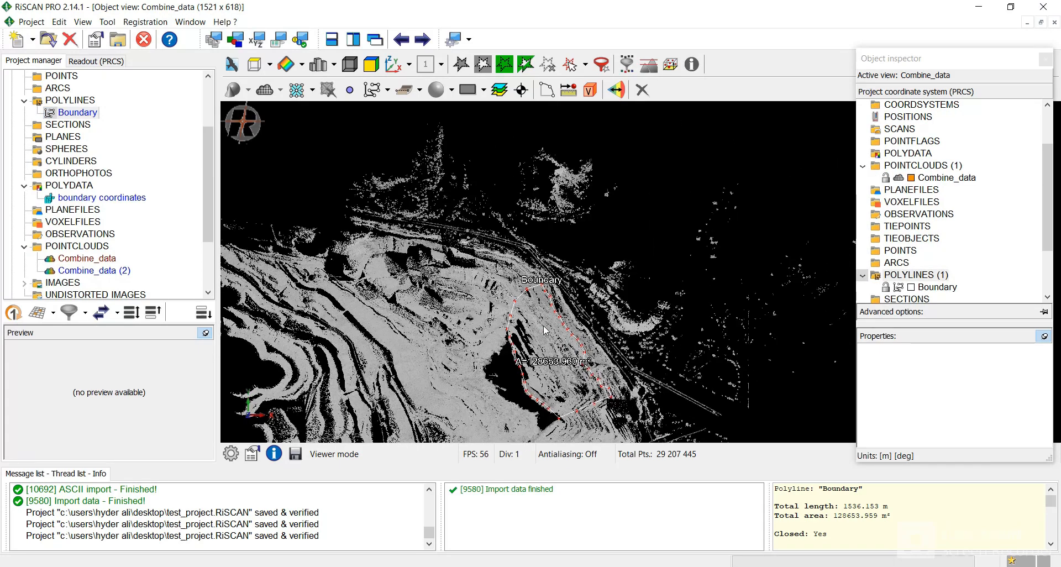
- Show the Combine_data point cloud with the Boundary polyline from above and set the view's camera mode to Orthogonal
{"action": "scroll", "coordinate": [586, 293], "scroll_direction": "up", "scroll_amount": 3}
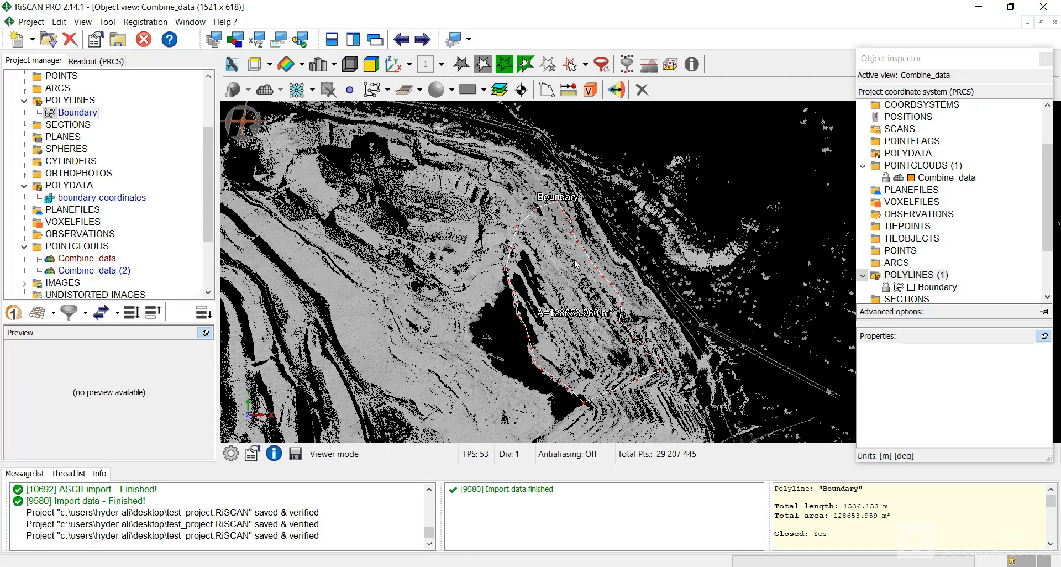
{"action": "scroll", "coordinate": [587, 263], "scroll_direction": "down", "scroll_amount": 2}
{"action": "middle_click_drag", "start_coordinate": [587, 259], "coordinate": [606, 257]}
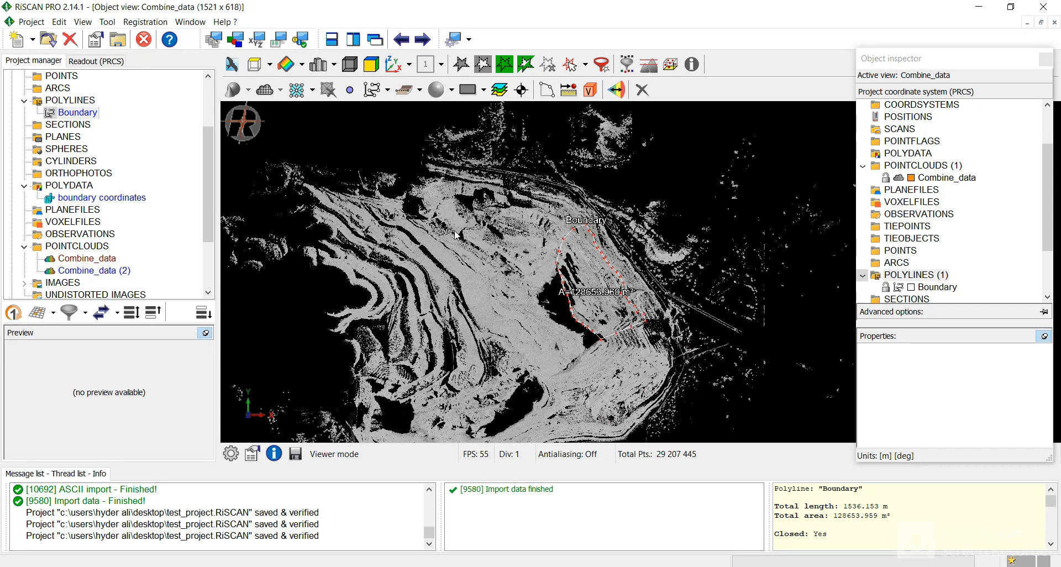
{"action": "left_click", "coordinate": [232, 69]}
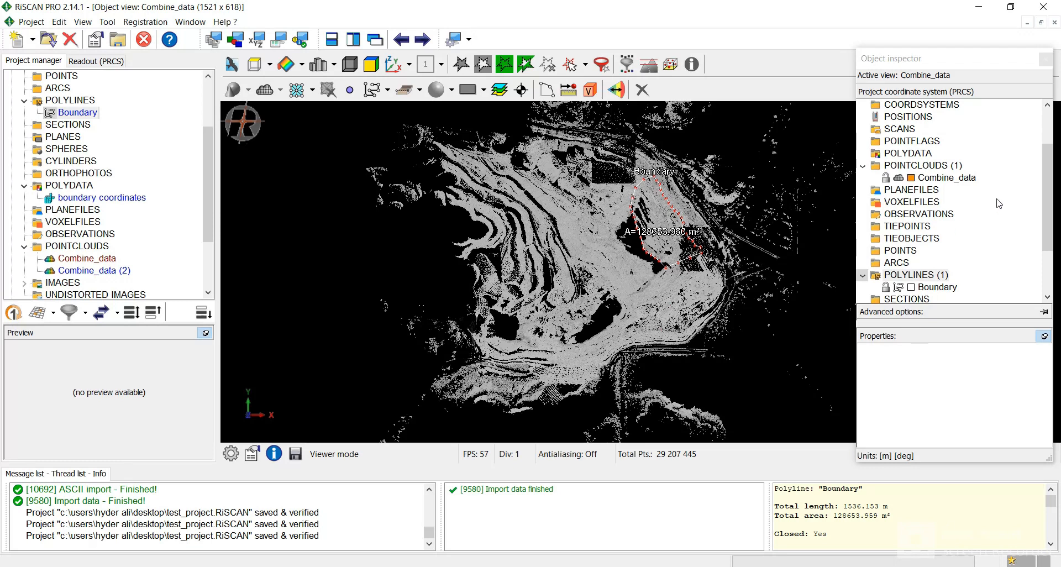
{"action": "scroll", "coordinate": [999, 203], "scroll_direction": "up", "scroll_amount": 2}
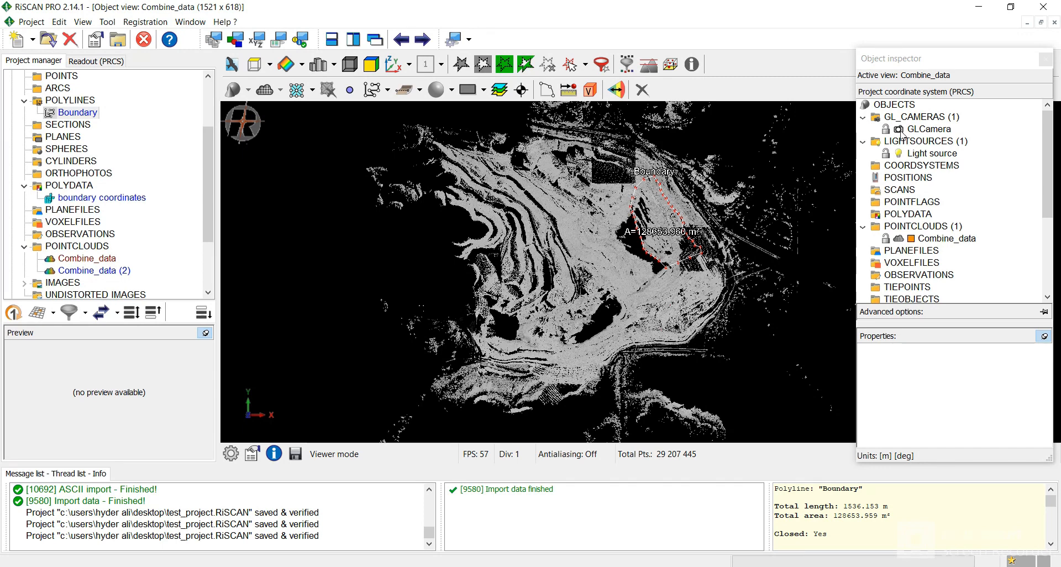
{"action": "left_click", "coordinate": [928, 129]}
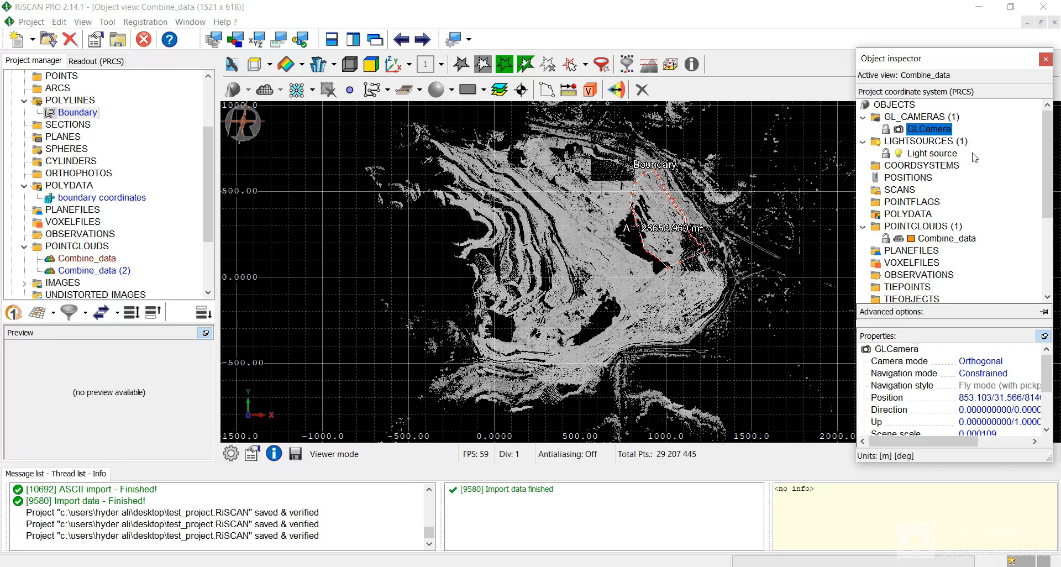
- Select the point cloud data lying inside the Boundary polyline
{"action": "scroll", "coordinate": [975, 159], "scroll_direction": "down", "scroll_amount": 4}
{"action": "scroll", "coordinate": [978, 161], "scroll_direction": "down", "scroll_amount": 1}
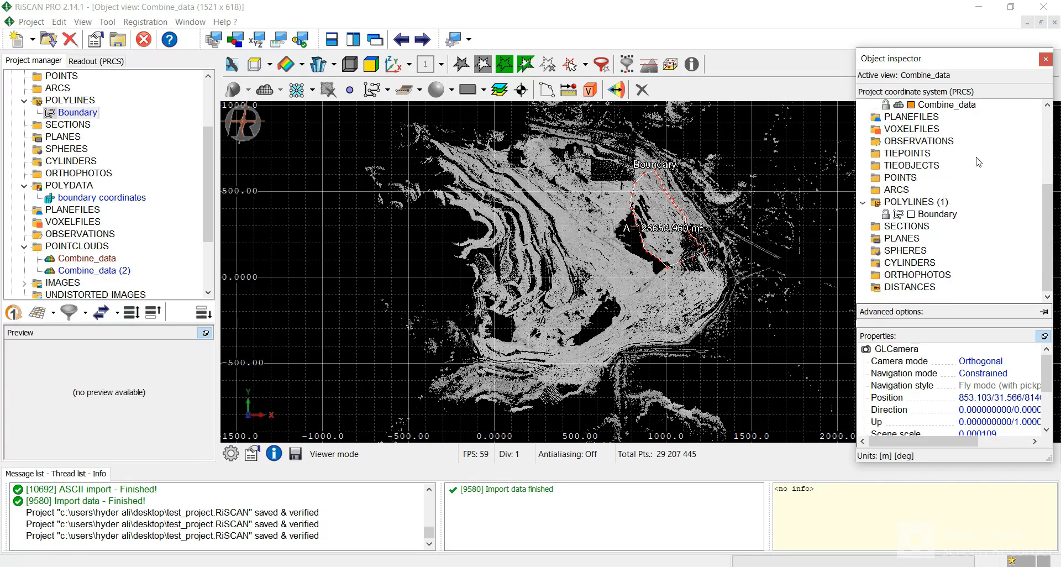
{"action": "right_click", "coordinate": [930, 216]}
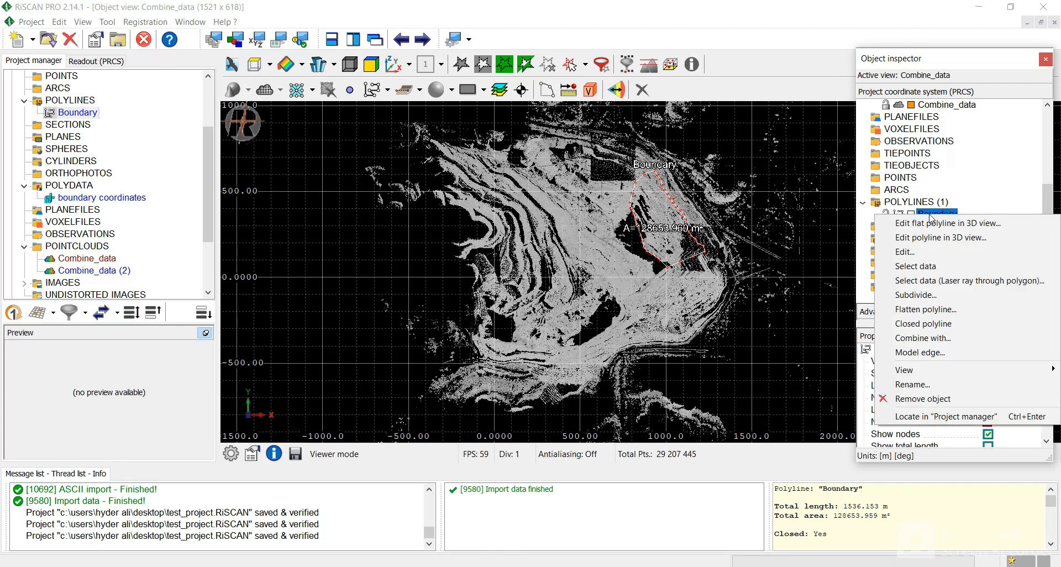
{"action": "left_click", "coordinate": [949, 270]}
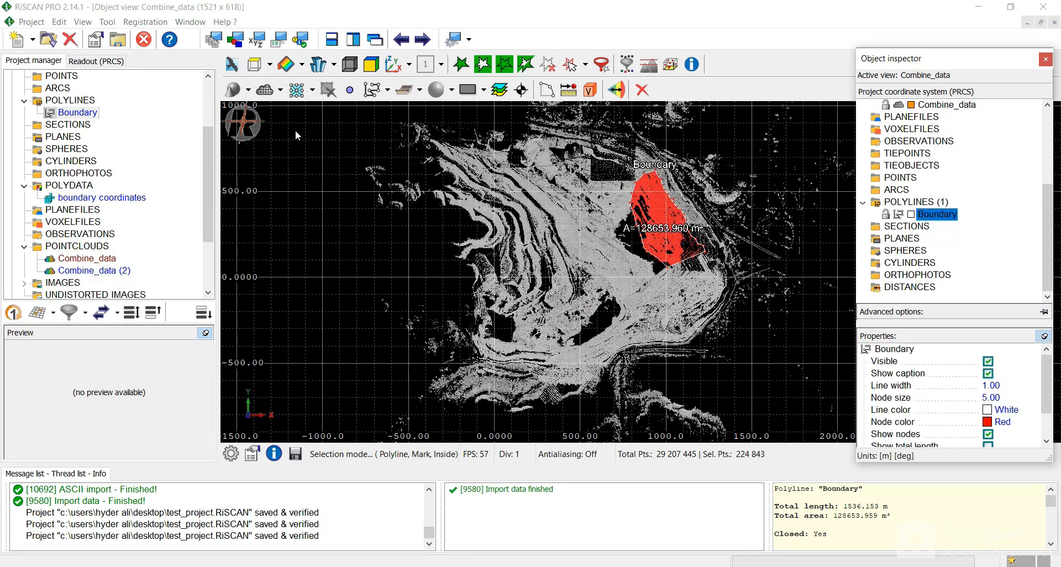
- Copy the selected points inside the boundary to a new point cloud file without applying any filter
{"action": "left_click", "coordinate": [267, 98]}
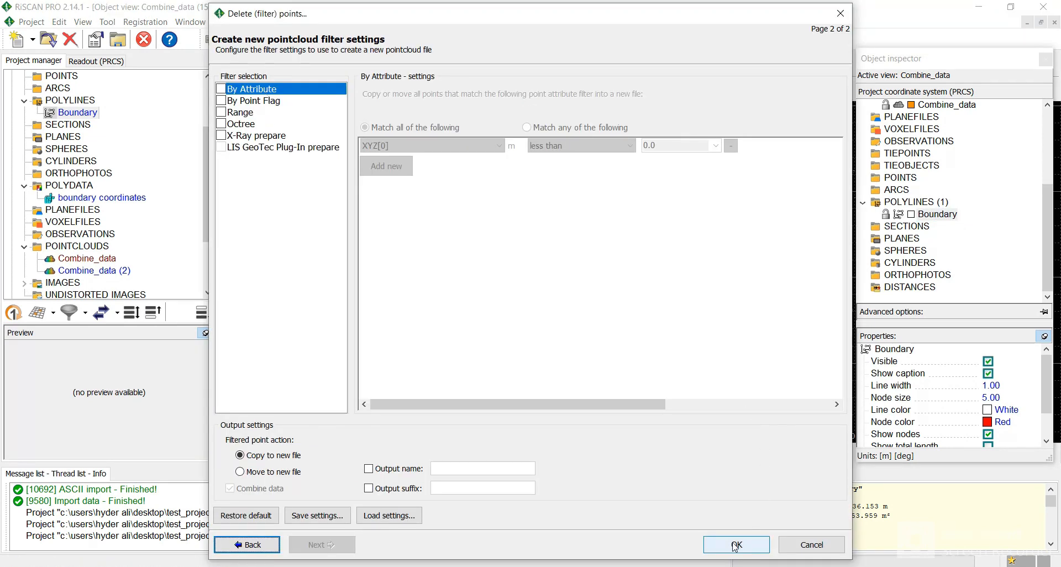
{"action": "left_click", "coordinate": [736, 544]}
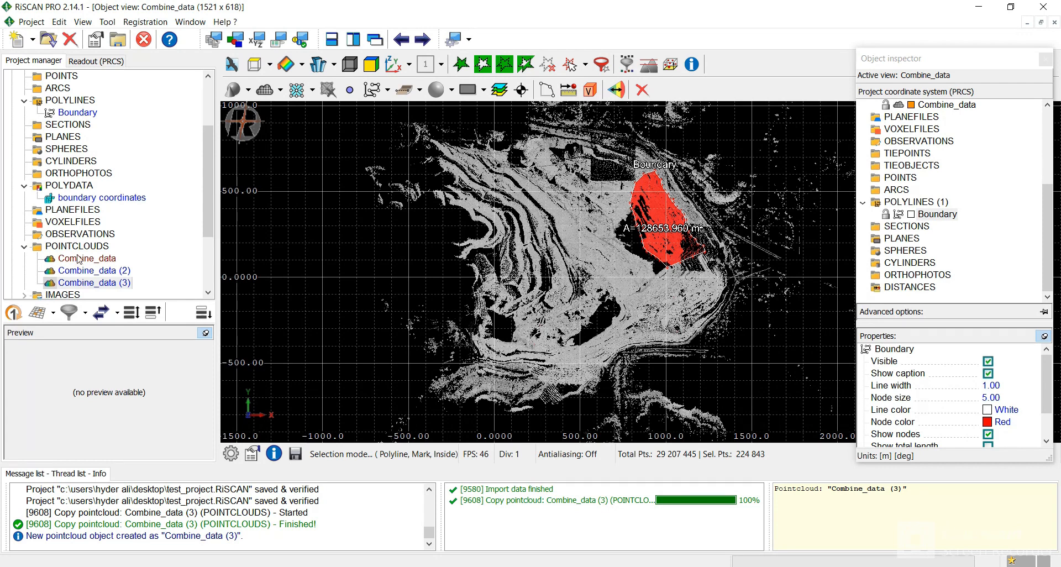
{"action": "left_click", "coordinate": [119, 283]}
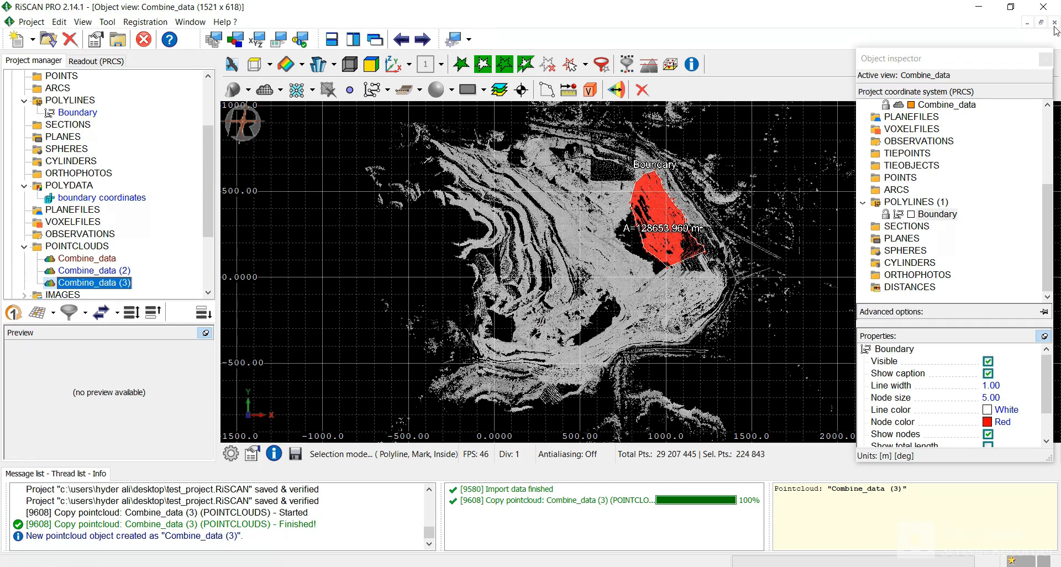
- Set the camera mode back to Perspective and close the Combine_data object view without saving it
{"action": "scroll", "coordinate": [895, 202], "scroll_direction": "up", "scroll_amount": 4}
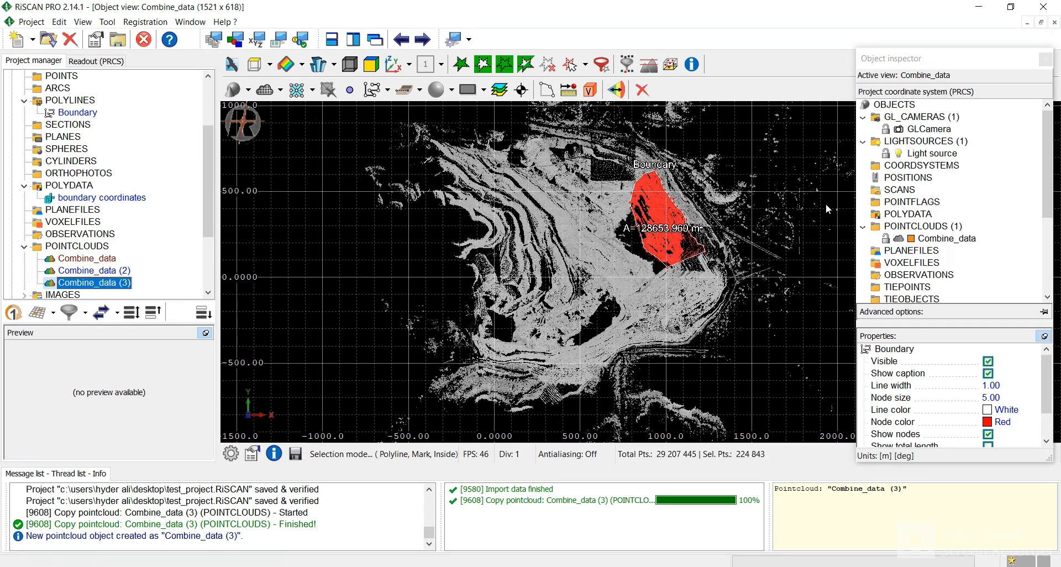
{"action": "left_click", "coordinate": [900, 130]}
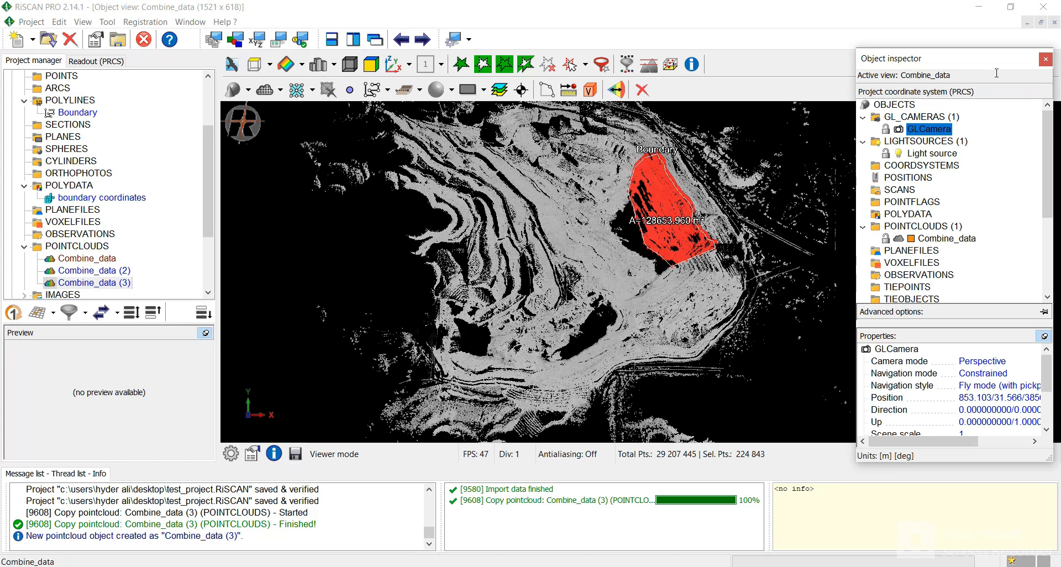
{"action": "left_click", "coordinate": [1056, 23]}
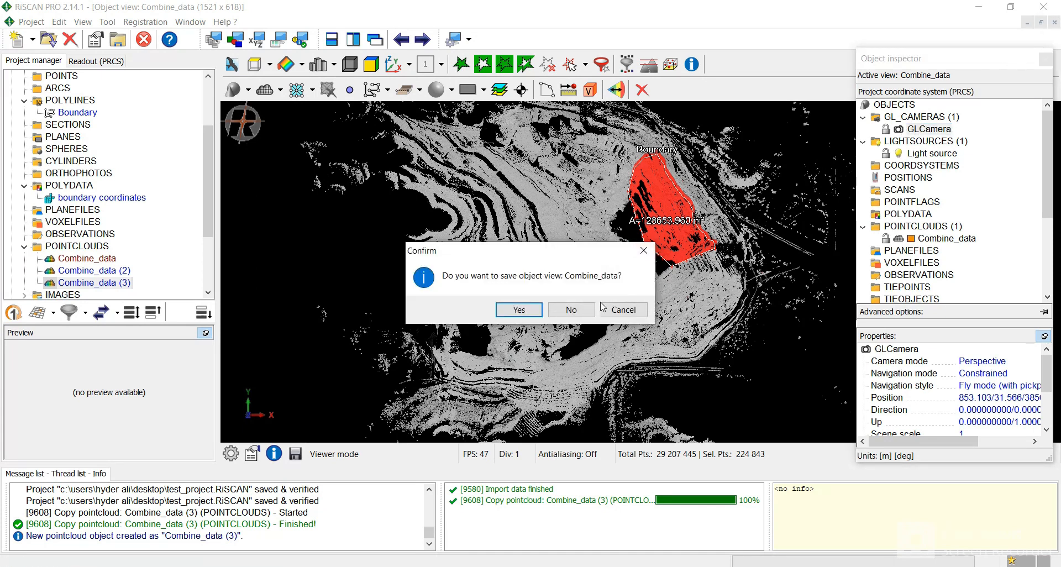
{"action": "left_click", "coordinate": [575, 308]}
- Rename the Combine_data (3) point cloud as AOI
{"action": "left_click", "coordinate": [83, 283]}
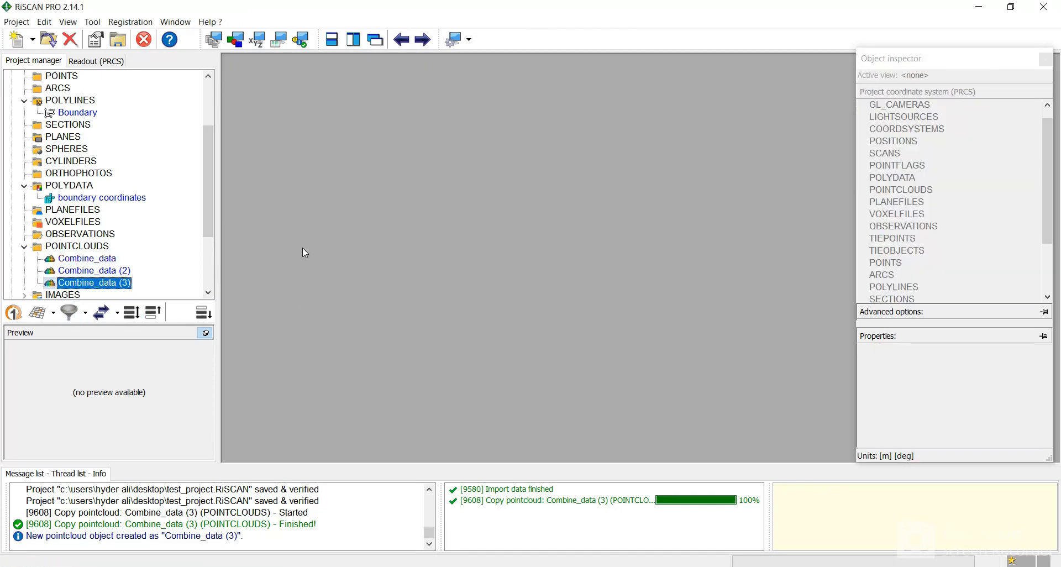
{"action": "key", "text": "F2"}
{"action": "type", "text": "AOI"}
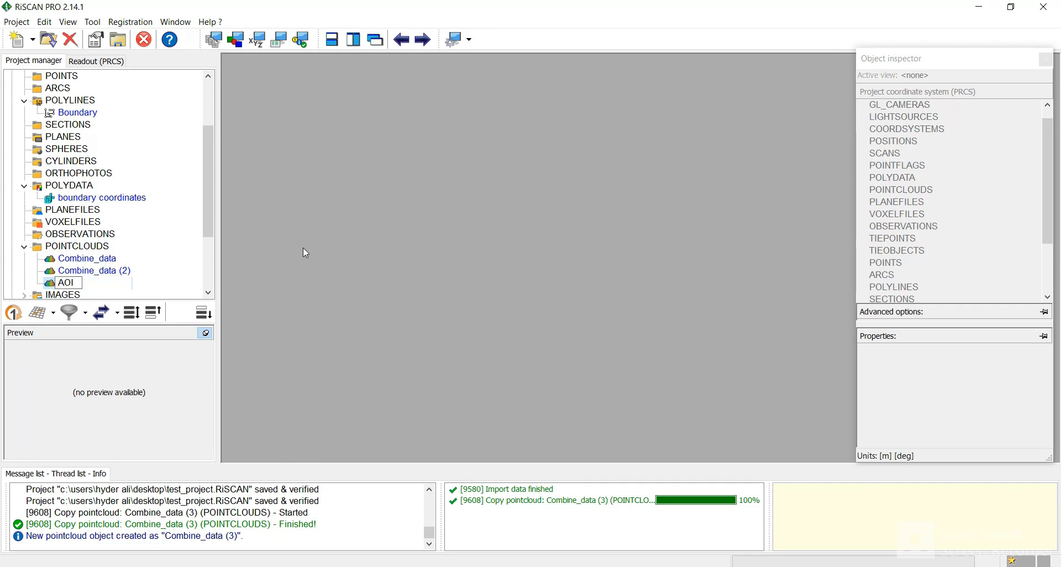
{"action": "key", "text": "Return"}
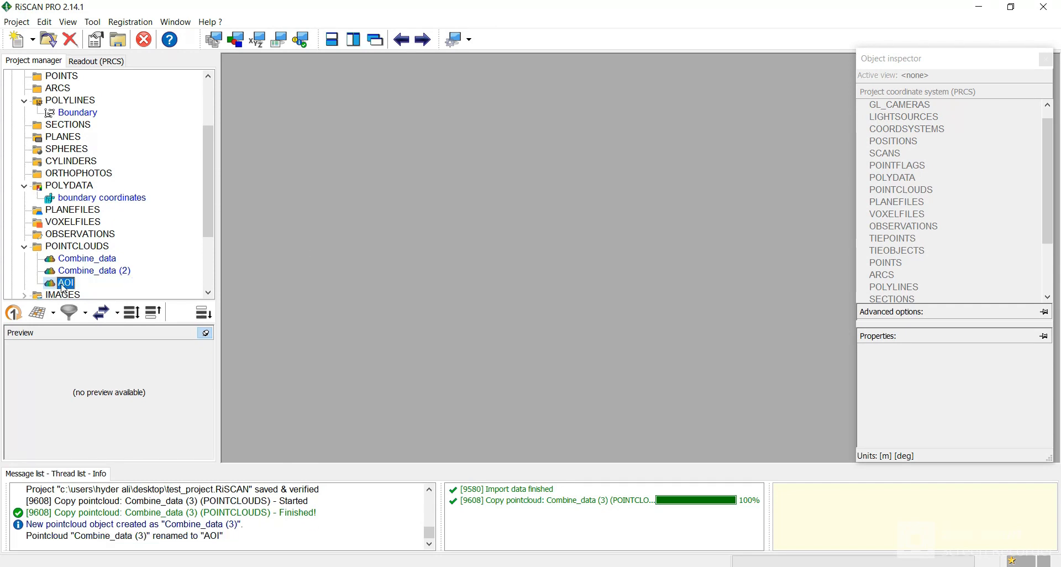
- Open the AOI point cloud in a 3D view in True color and look at it from an oblique angle
{"action": "left_click_drag", "start_coordinate": [408, 285], "coordinate": [409, 285]}
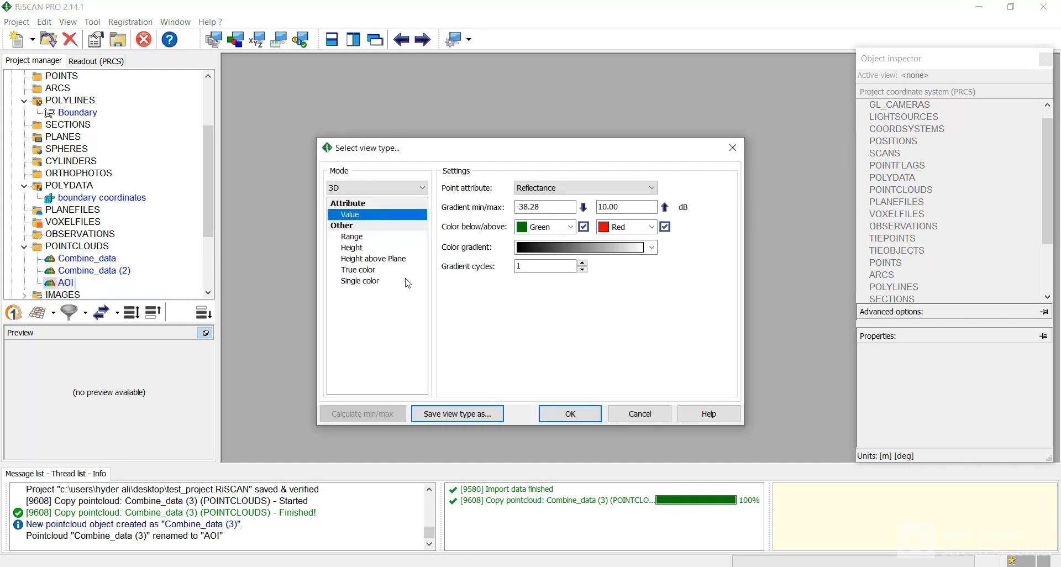
{"action": "left_click", "coordinate": [369, 271]}
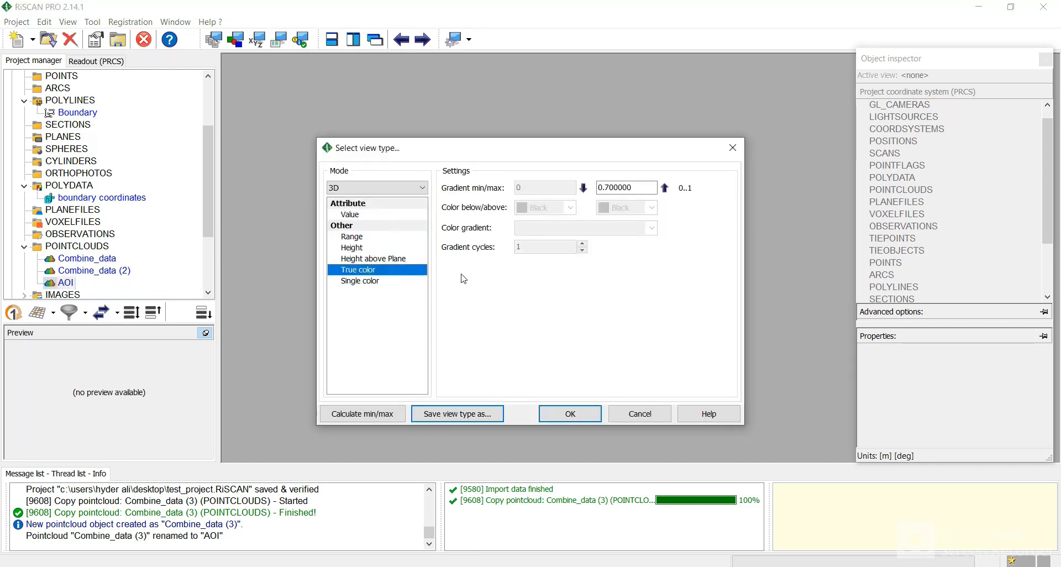
{"action": "left_click", "coordinate": [571, 415]}
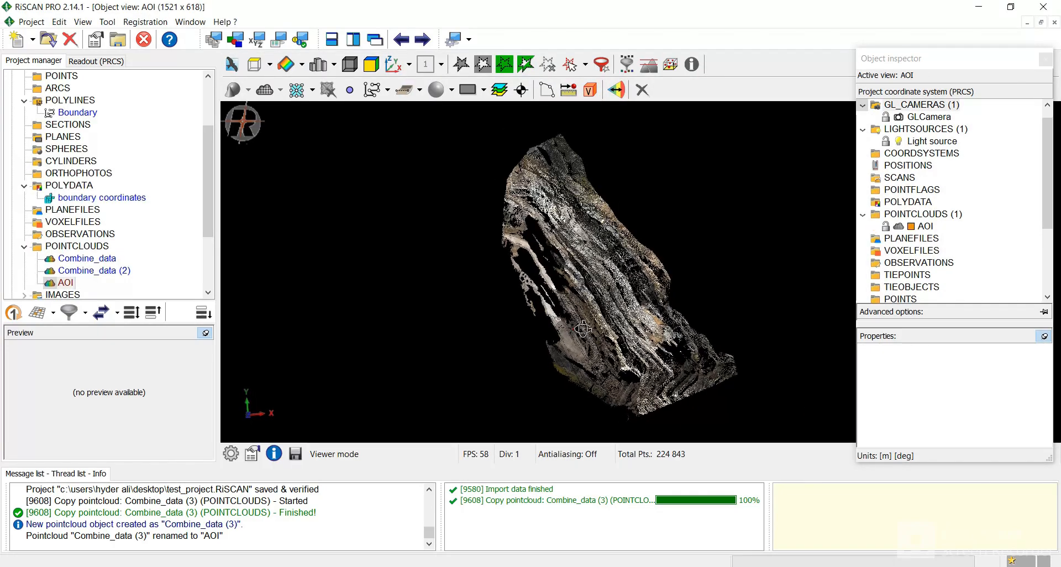
{"action": "left_click_drag", "start_coordinate": [583, 329], "coordinate": [582, 308]}
{"action": "middle_click_drag", "start_coordinate": [561, 290], "coordinate": [500, 275]}
{"action": "left_click_drag", "start_coordinate": [525, 273], "coordinate": [663, 293]}
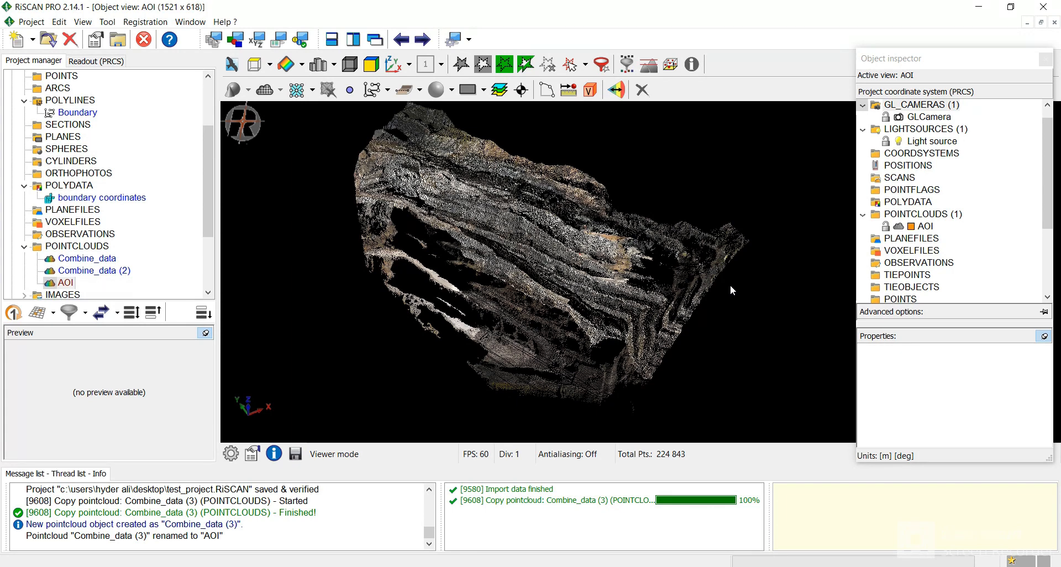
- Copy all AOI points to a new unfiltered point cloud file and close the AOI object view without saving it
{"action": "key", "text": "ctrl+a"}
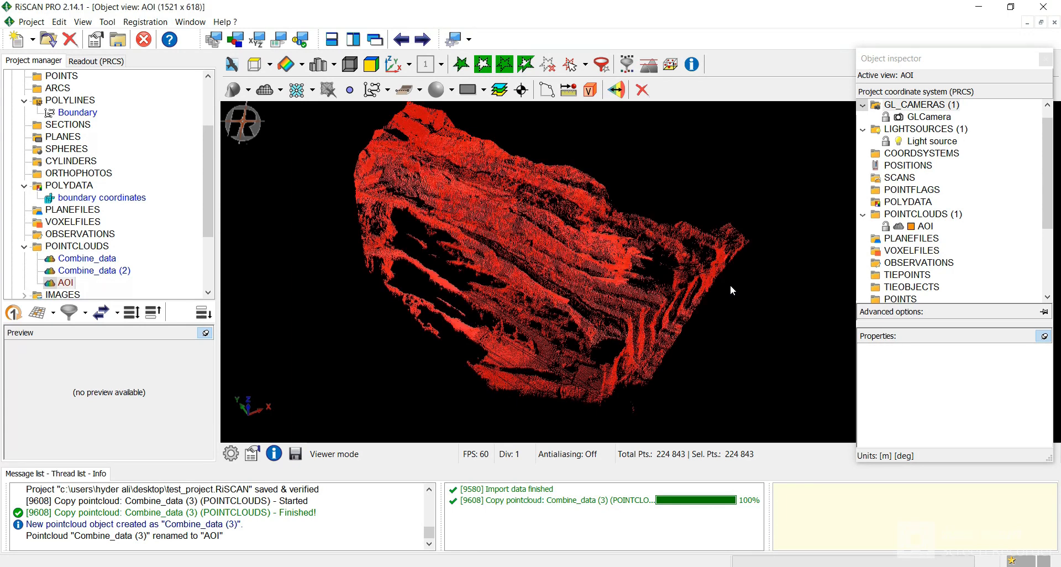
{"action": "left_click", "coordinate": [267, 95]}
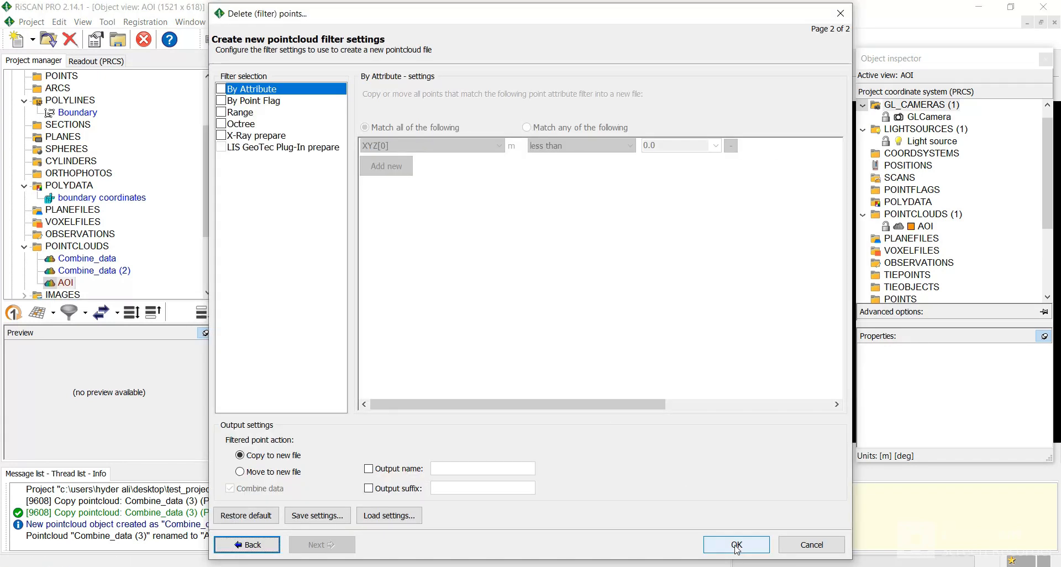
{"action": "left_click", "coordinate": [736, 544]}
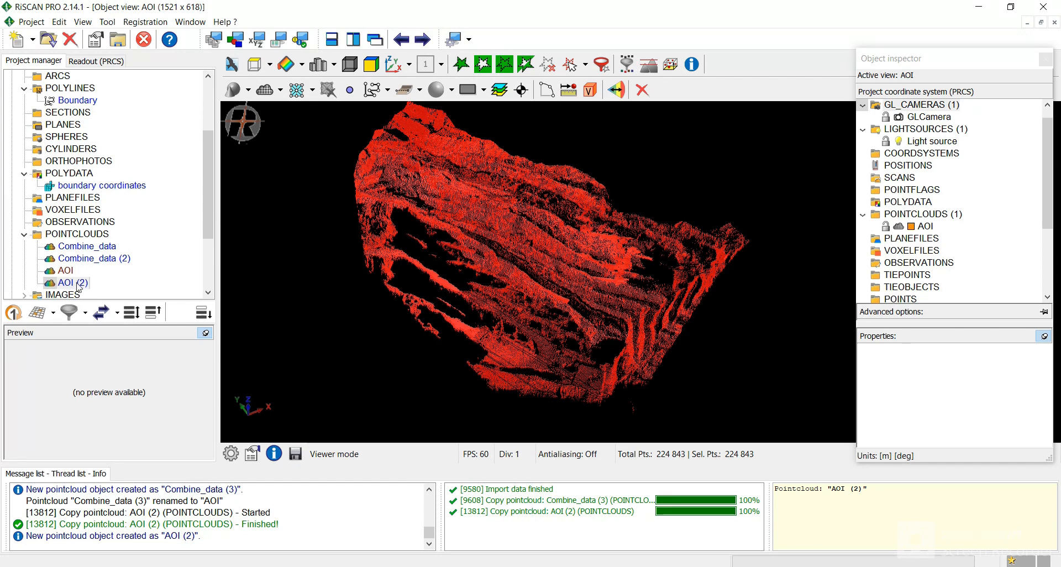
{"action": "left_click", "coordinate": [1054, 22]}
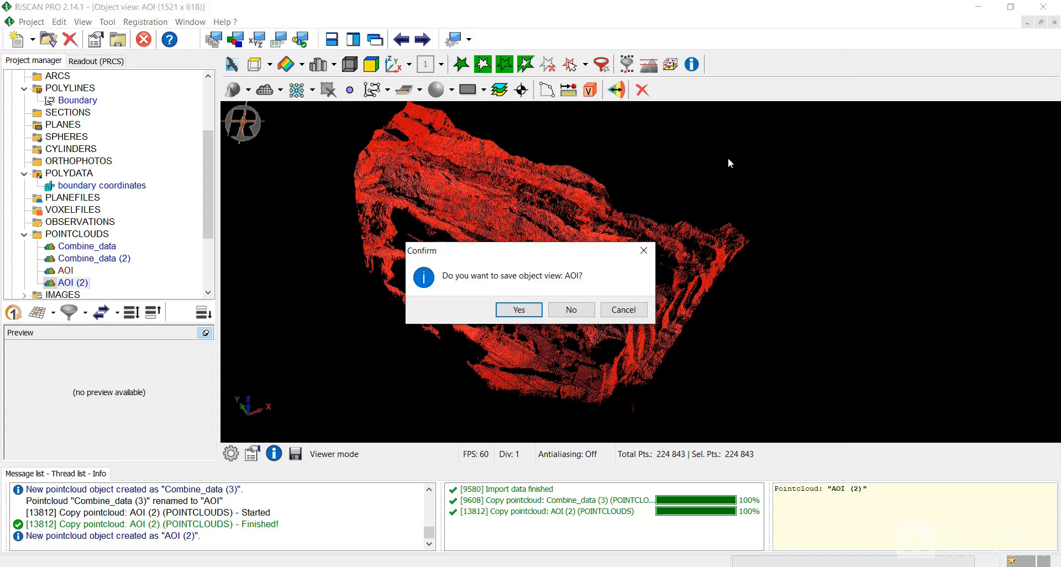
{"action": "left_click", "coordinate": [570, 307]}
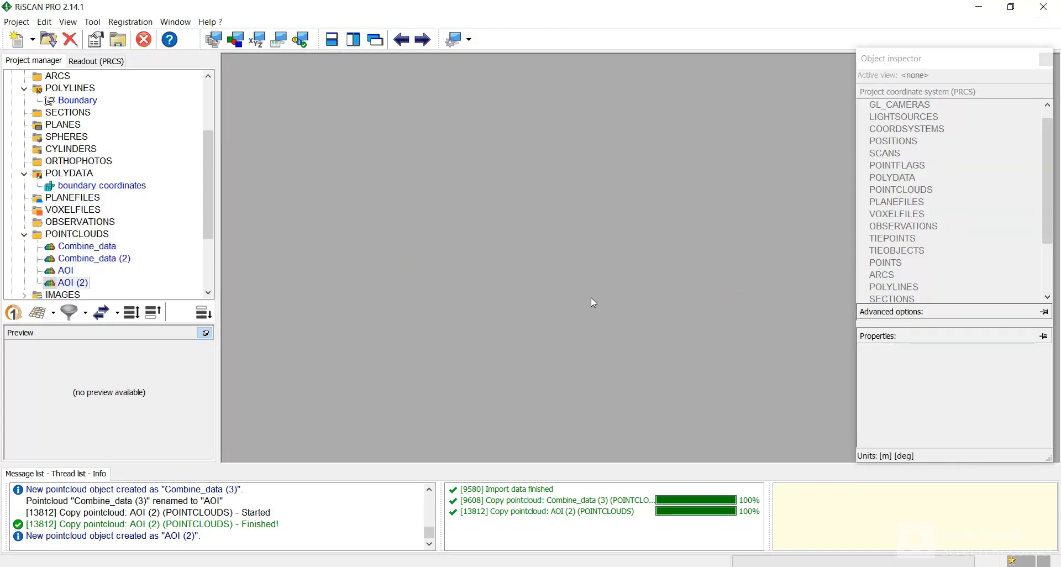